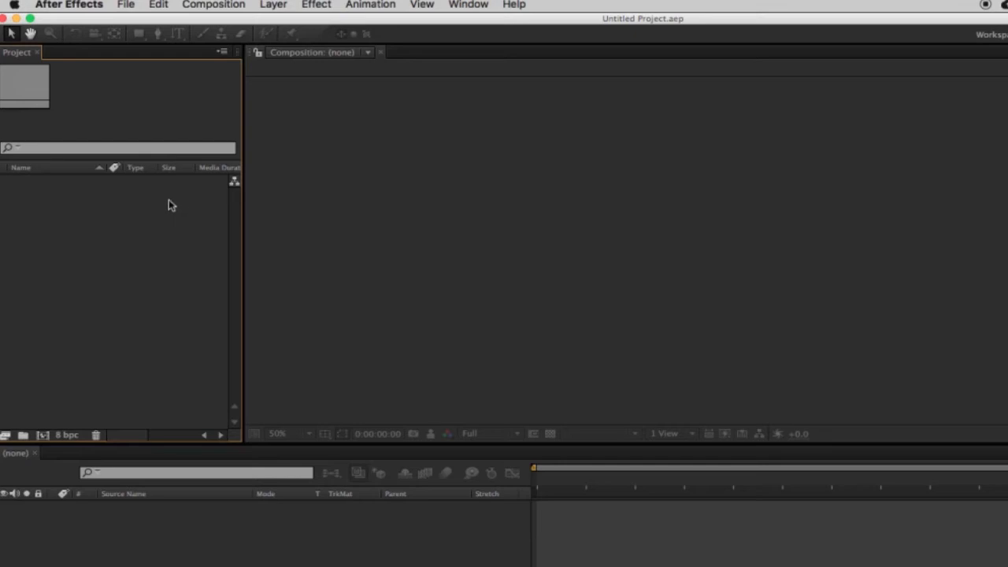
left_click(128, 4)
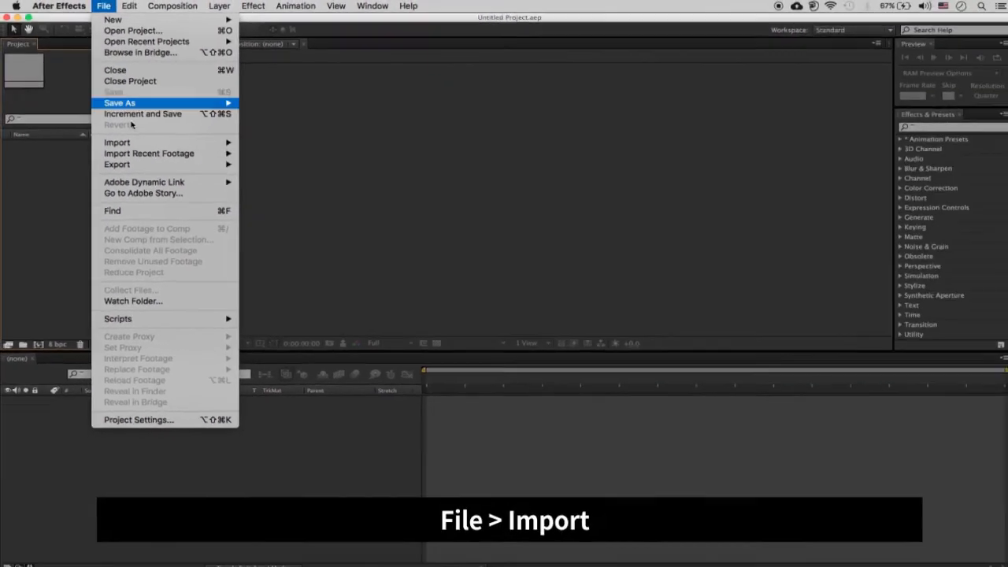
mouse_move(184, 179)
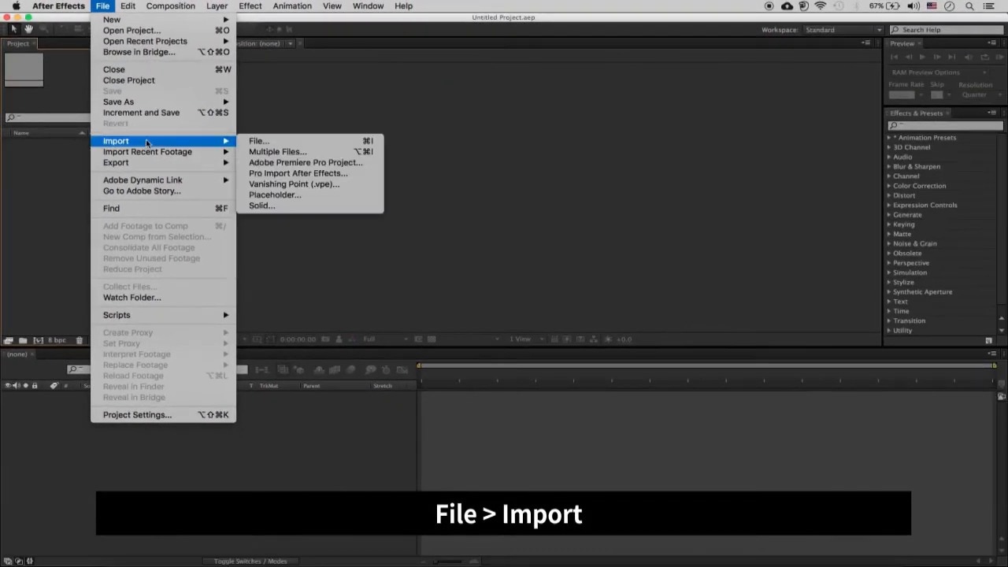
left_click(254, 143)
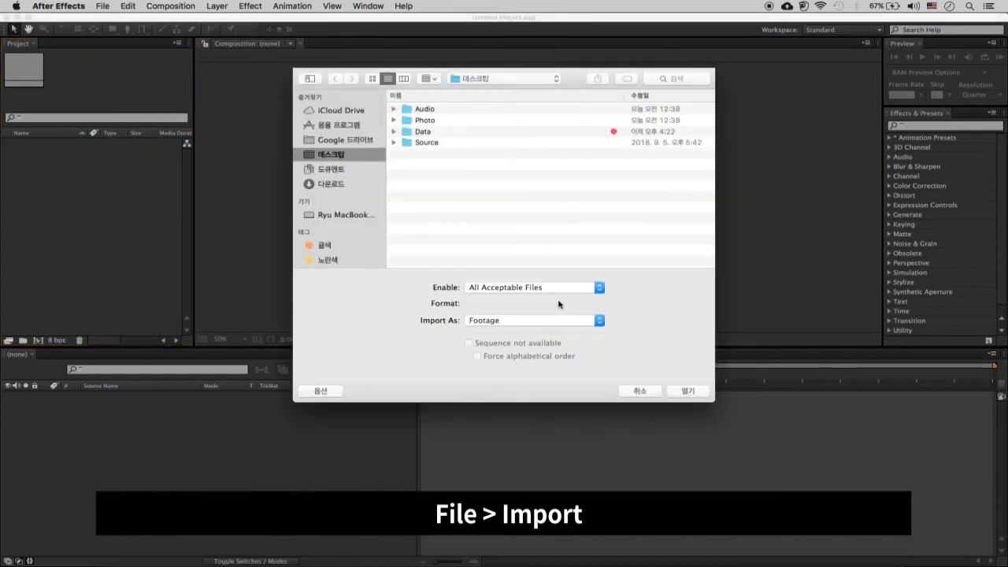
left_click(638, 391)
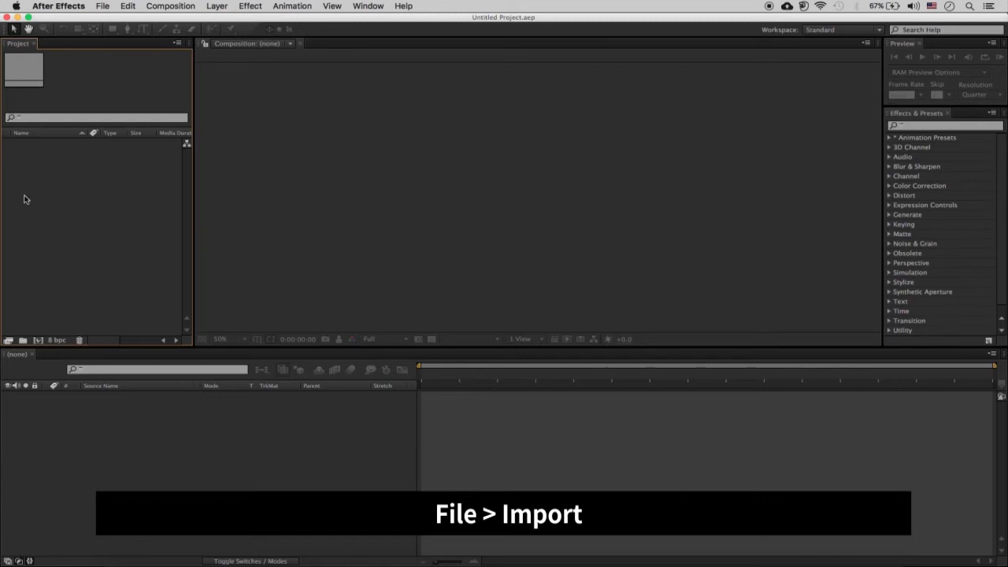
double_click(126, 218)
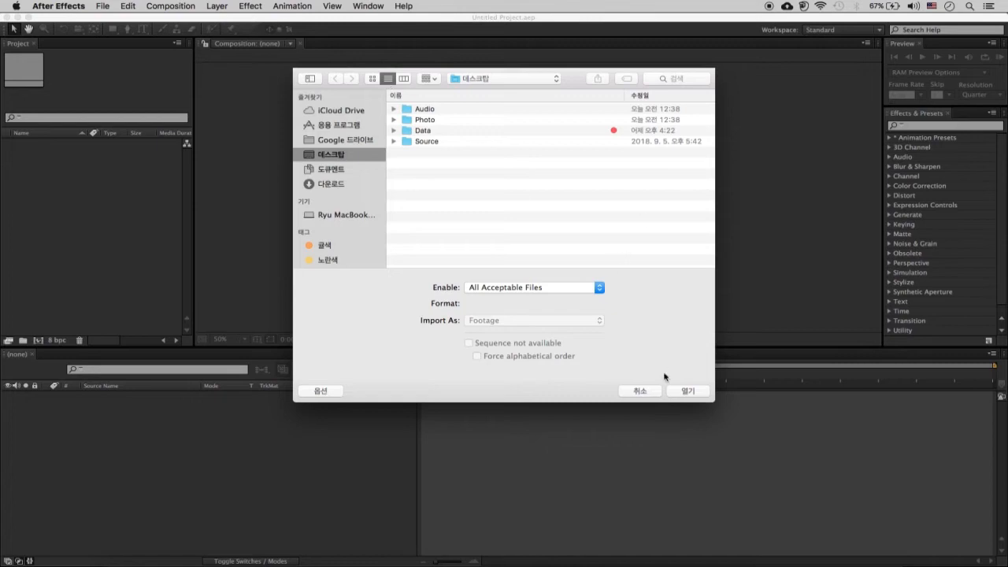
left_click(647, 391)
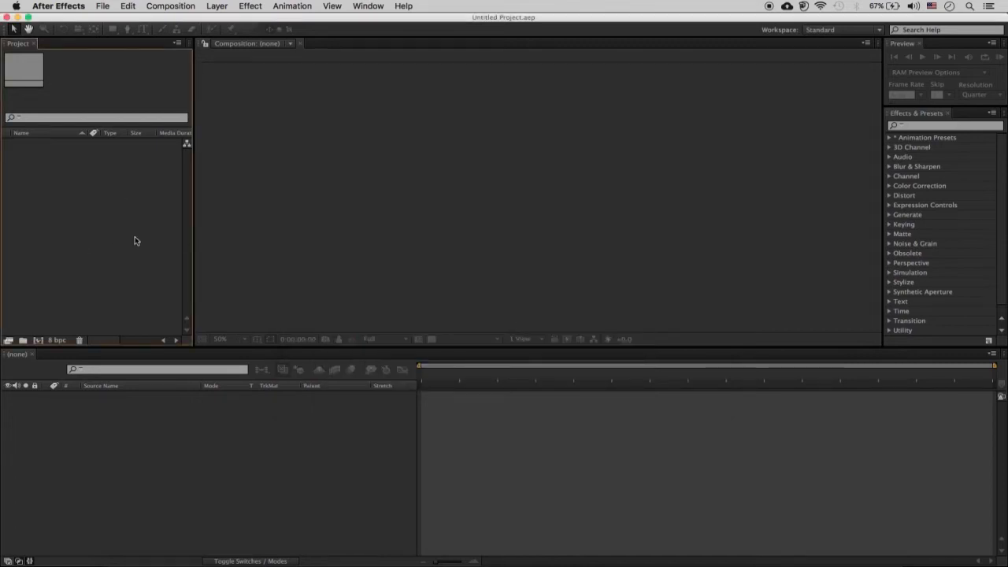
right_click(134, 239)
mouse_move(197, 280)
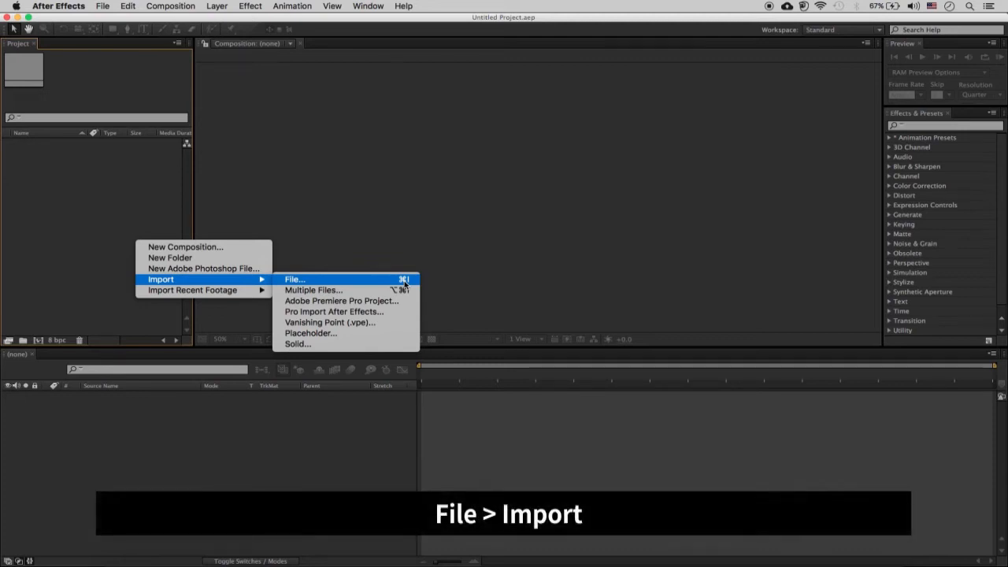
- Open the footage import dialog and expand the Photo folder on the desktop
left_click(169, 219)
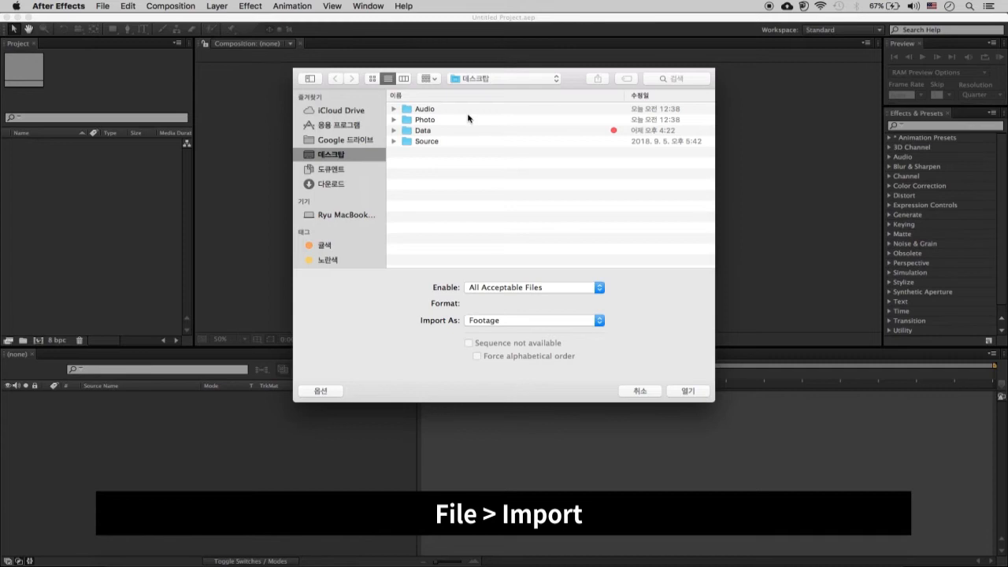
left_click(395, 119)
left_click(410, 122)
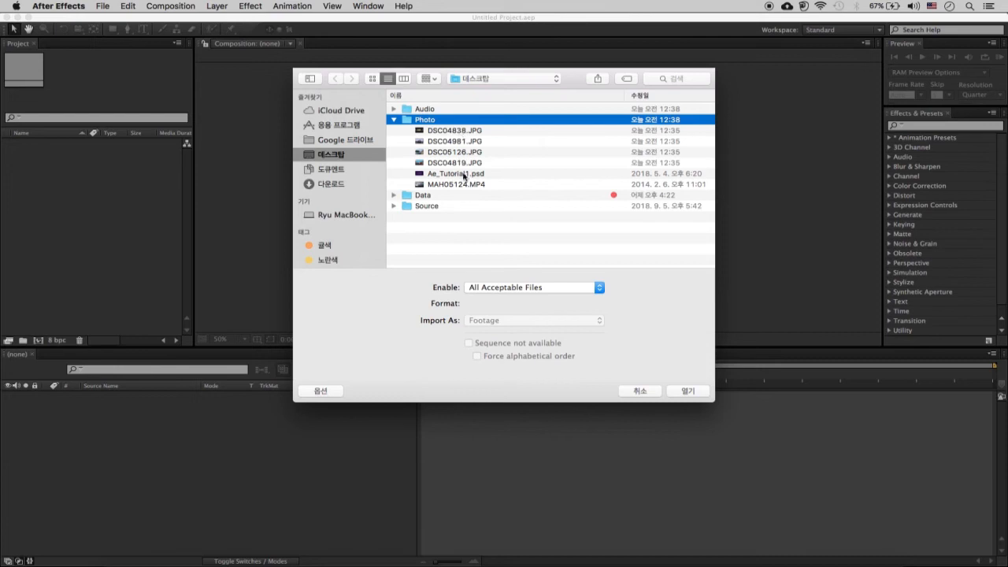
left_click(472, 131)
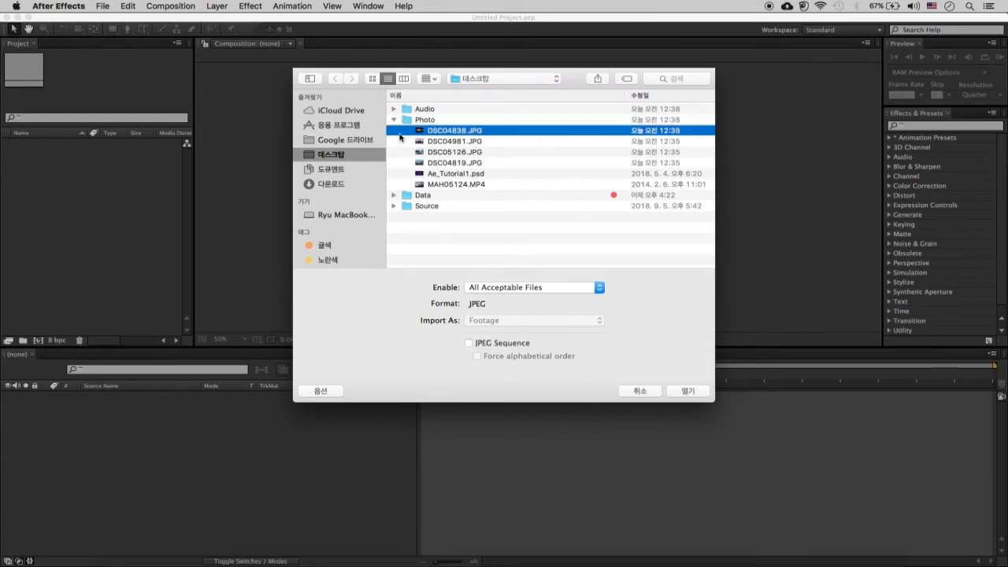
left_click(470, 163, "shift")
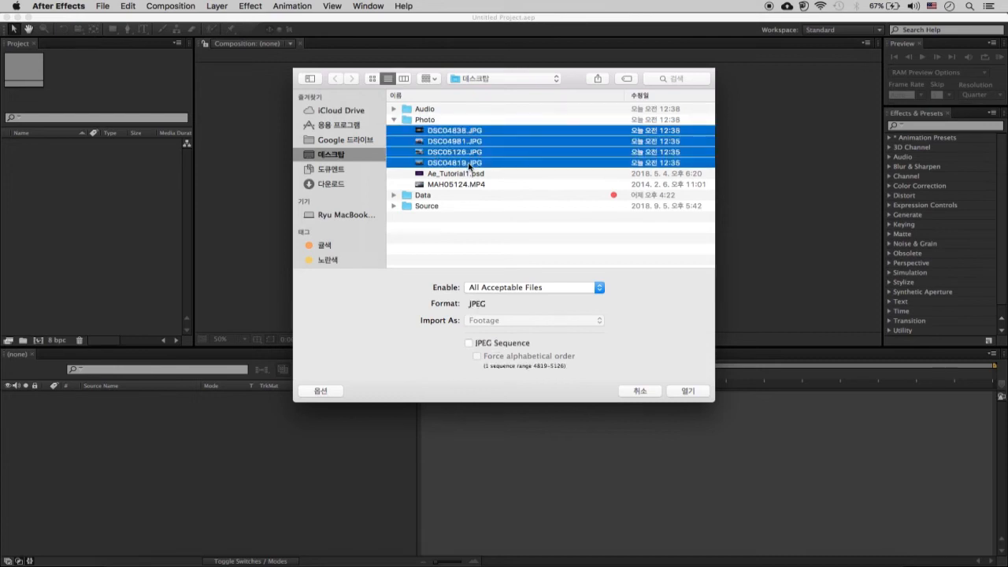
left_click(477, 175)
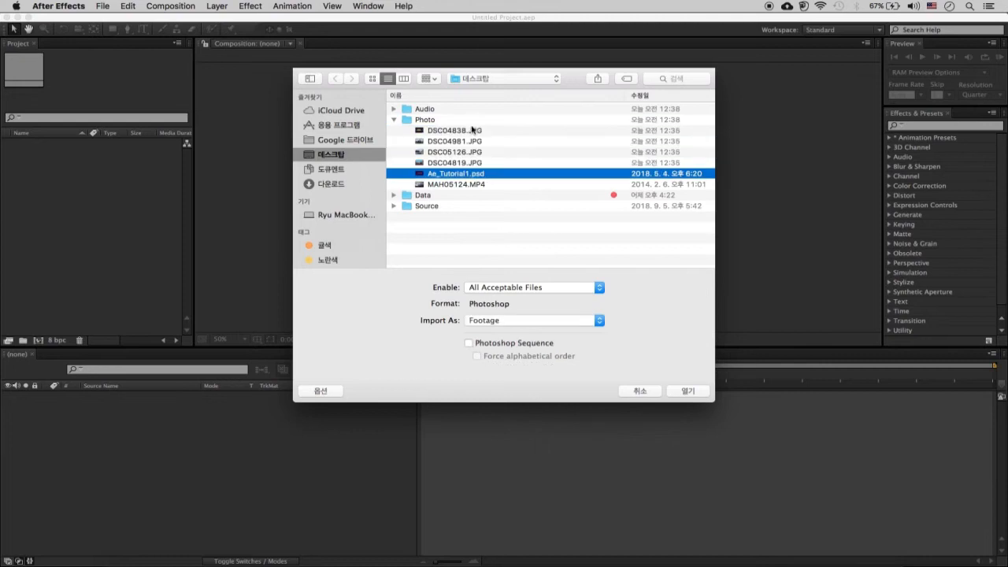
left_click(473, 131)
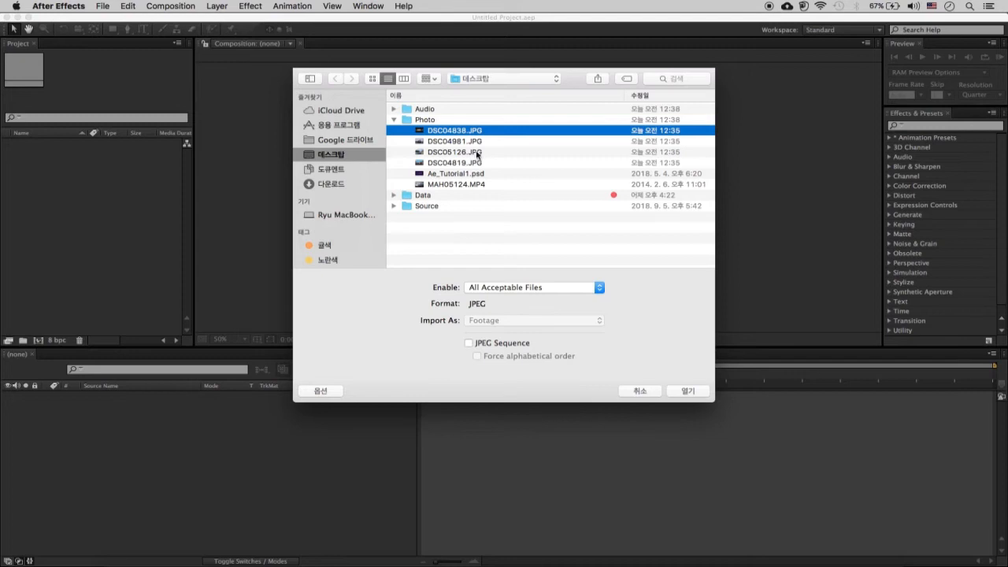
left_click(476, 153, "super")
left_click(478, 163, "super")
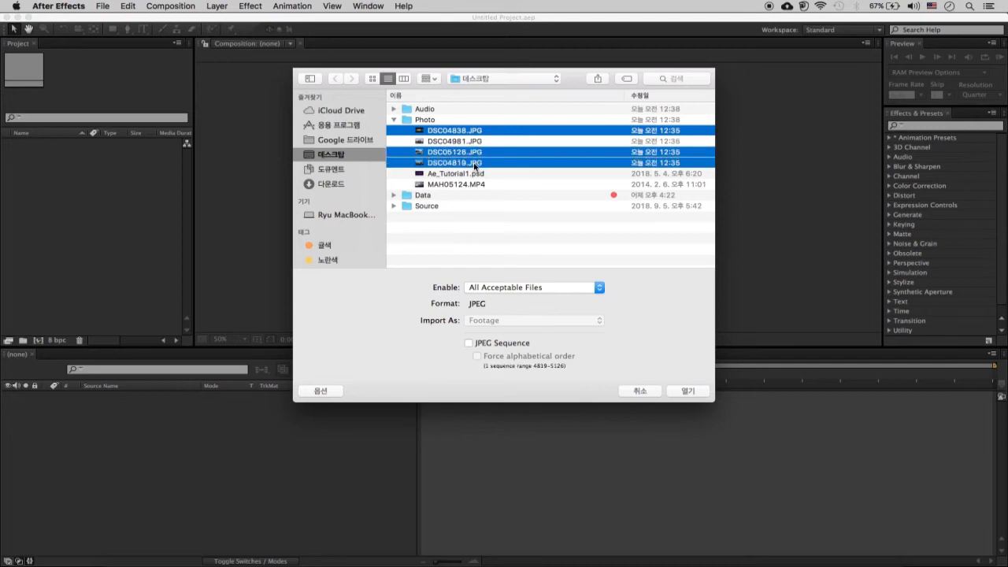
left_click(512, 240)
- Import DSC04838.JPG, DSC04981.JPG, DSC05126.JPG and DSC04819.JPG together as footage
left_click(461, 130)
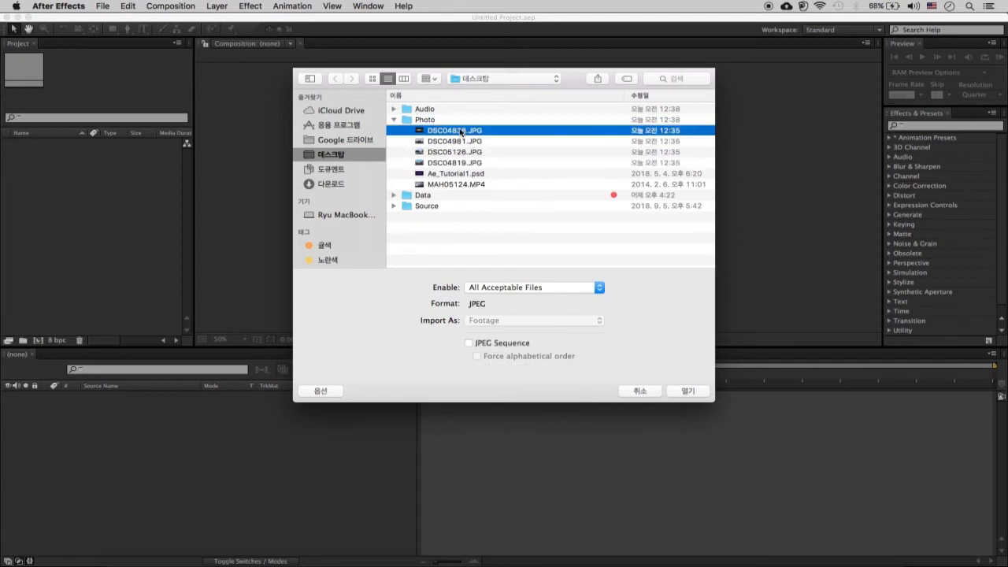
left_click(471, 163, "shift")
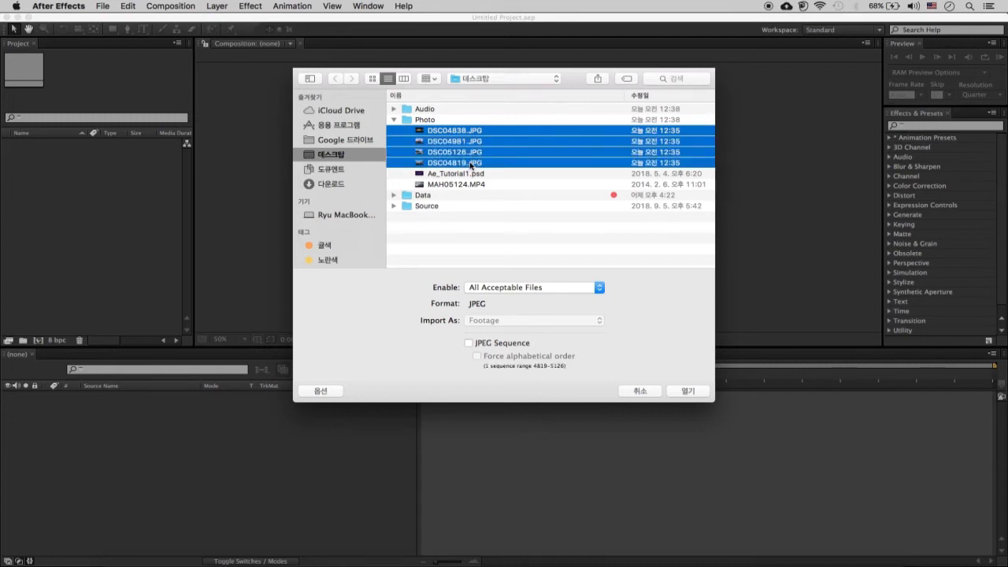
left_click(688, 391)
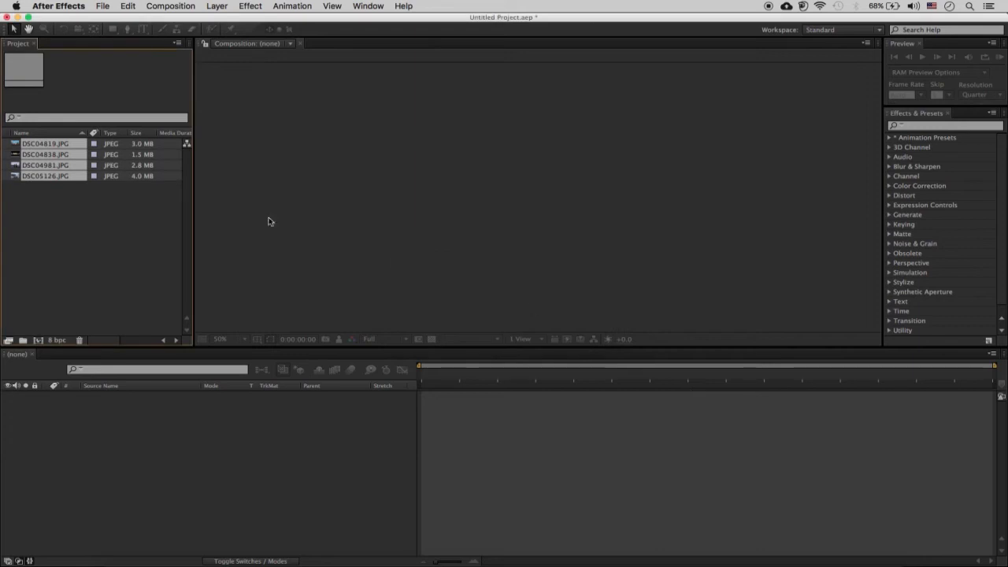
left_click(82, 212)
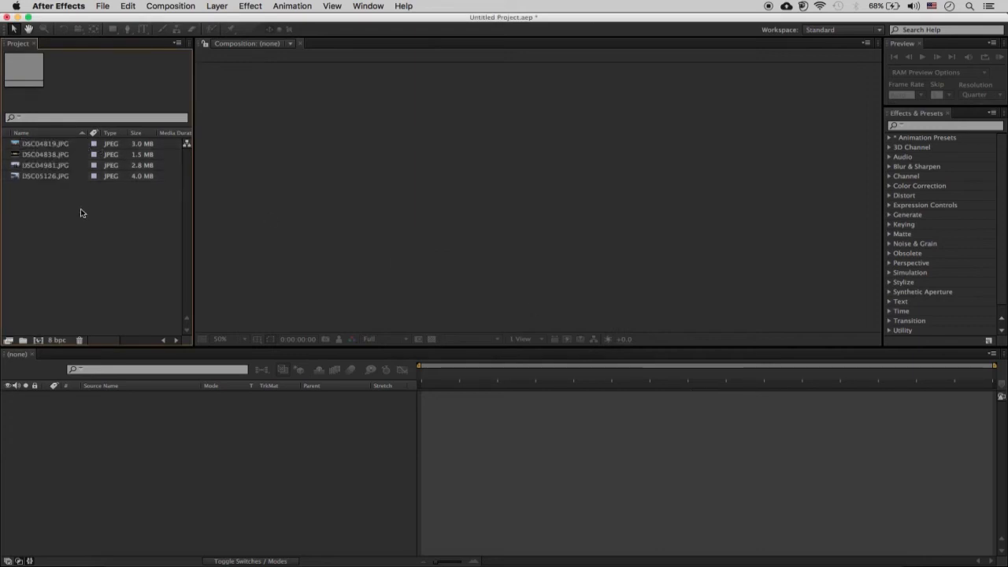
- Inspect the thumbnail and details of the imported DSC04819.JPG in the project
left_click(45, 143)
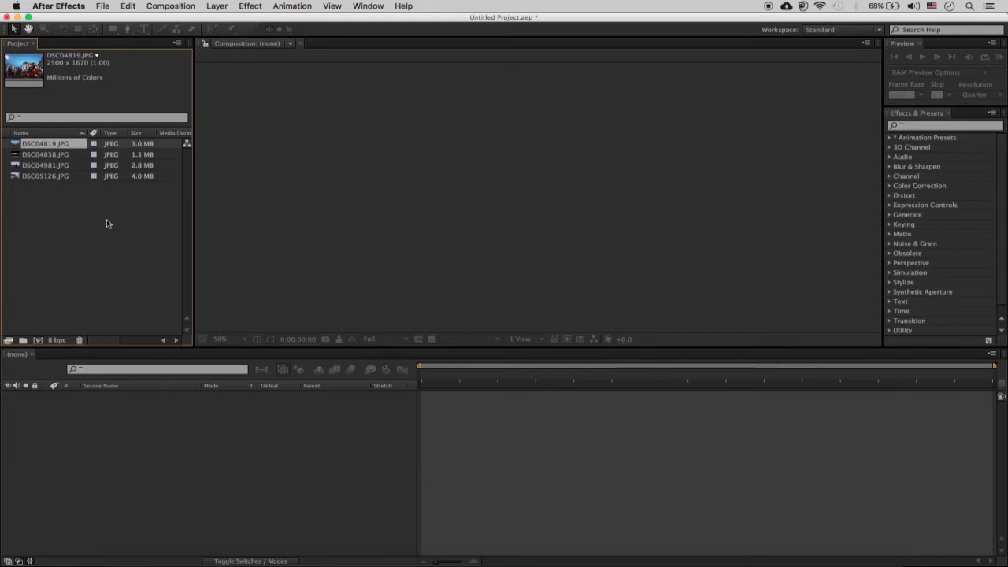
left_click(68, 207)
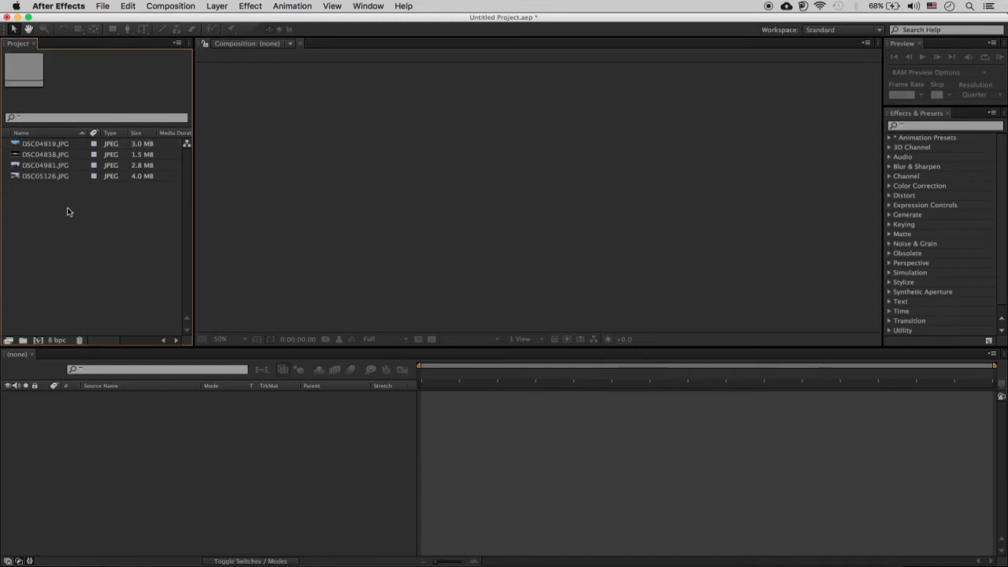
left_click(47, 148)
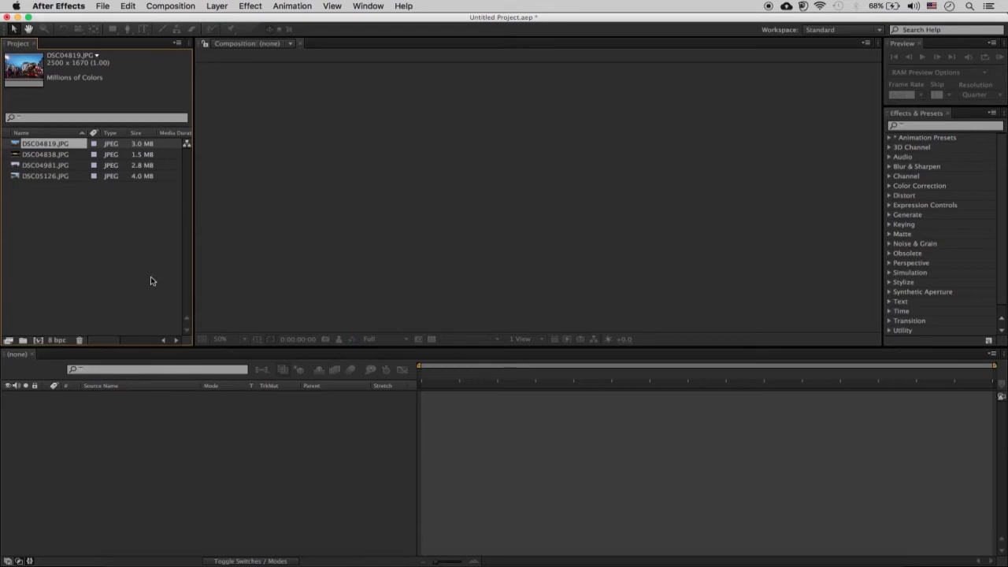
- Create a new project folder named photo
left_click(24, 341)
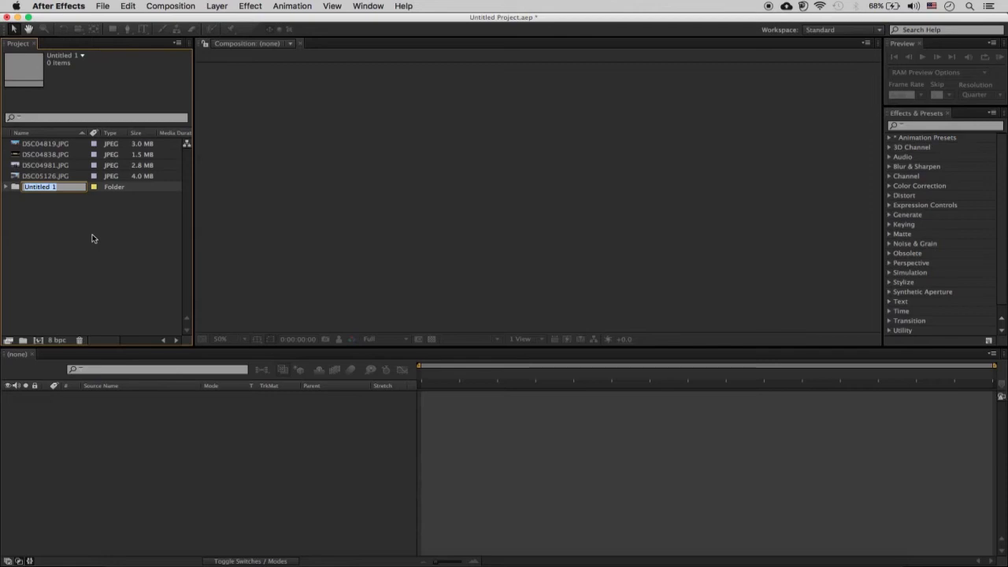
type("photo")
left_click(93, 227)
- Move all four imported JPG images into the photo folder and expand it to show its contents
left_click(55, 176)
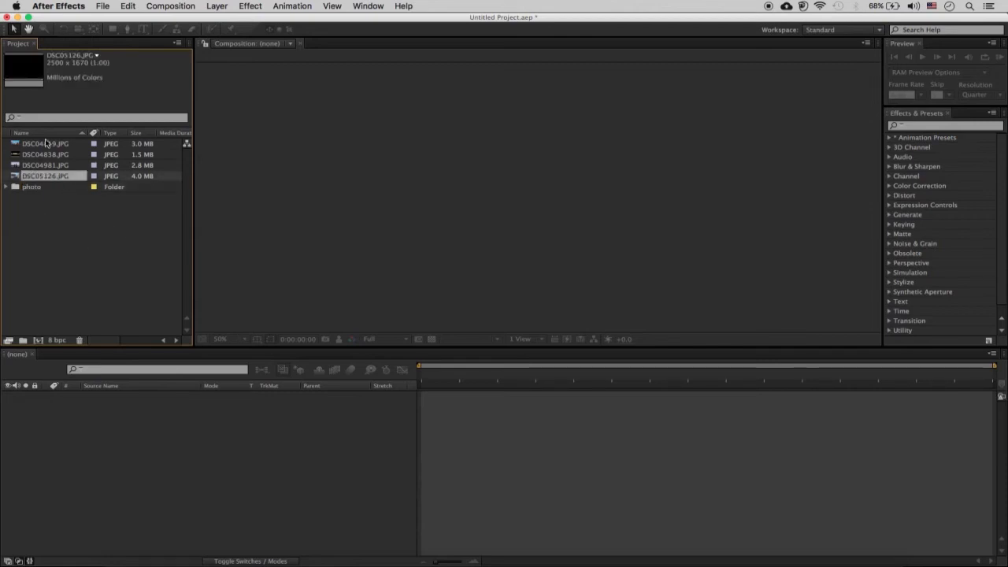
left_click(45, 145, "shift")
left_click_drag(56, 161, 43, 193)
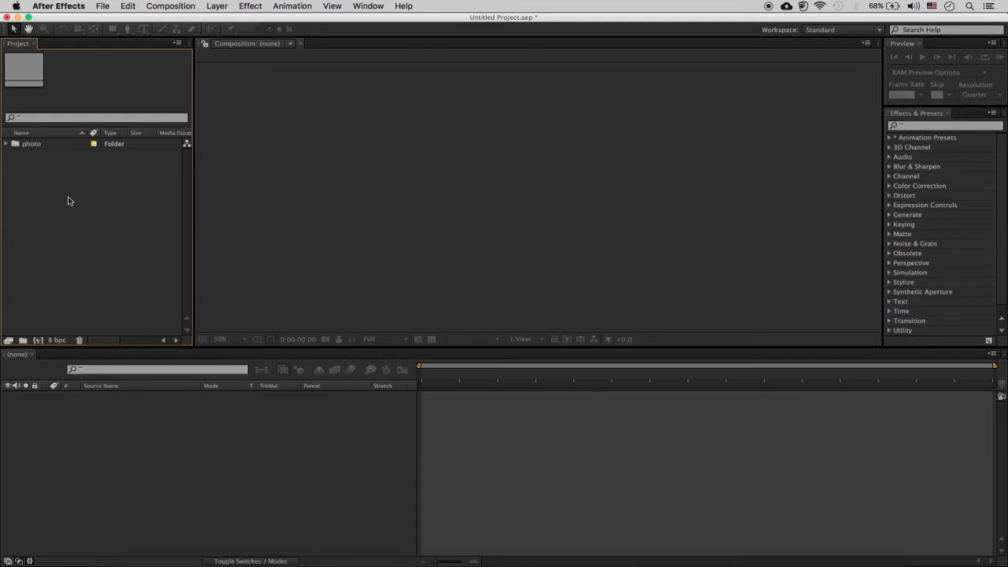
left_click(7, 145)
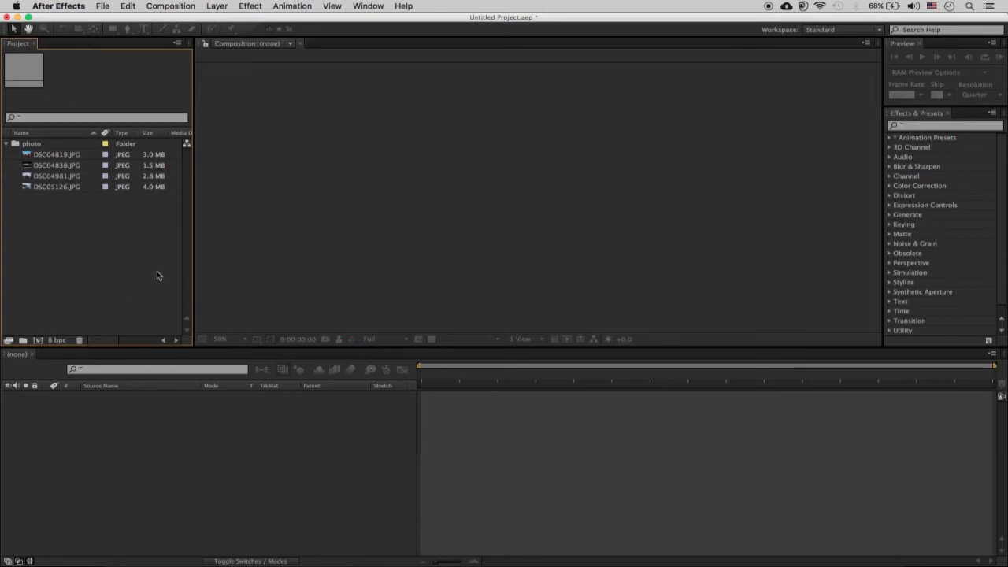
left_click(7, 143)
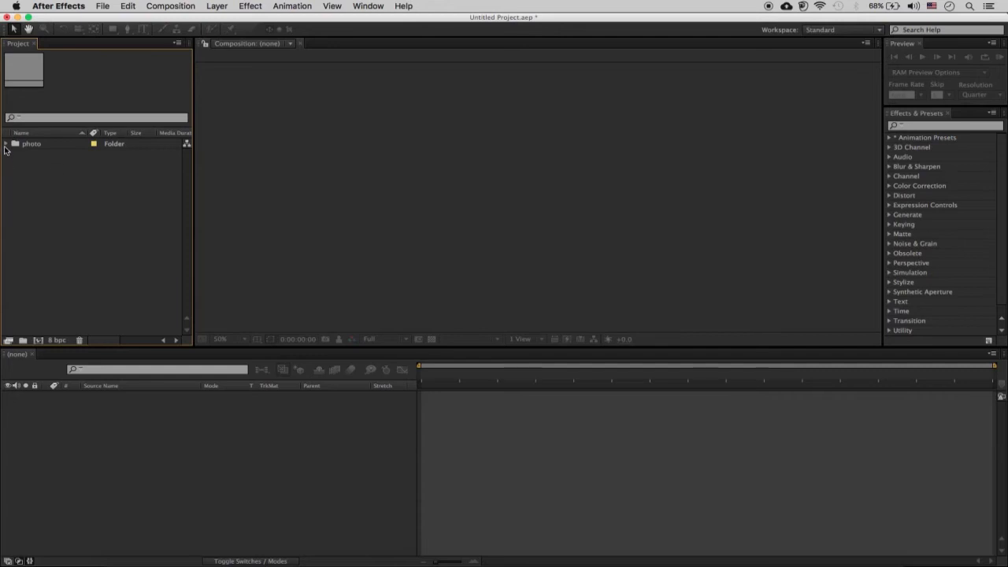
left_click(7, 143)
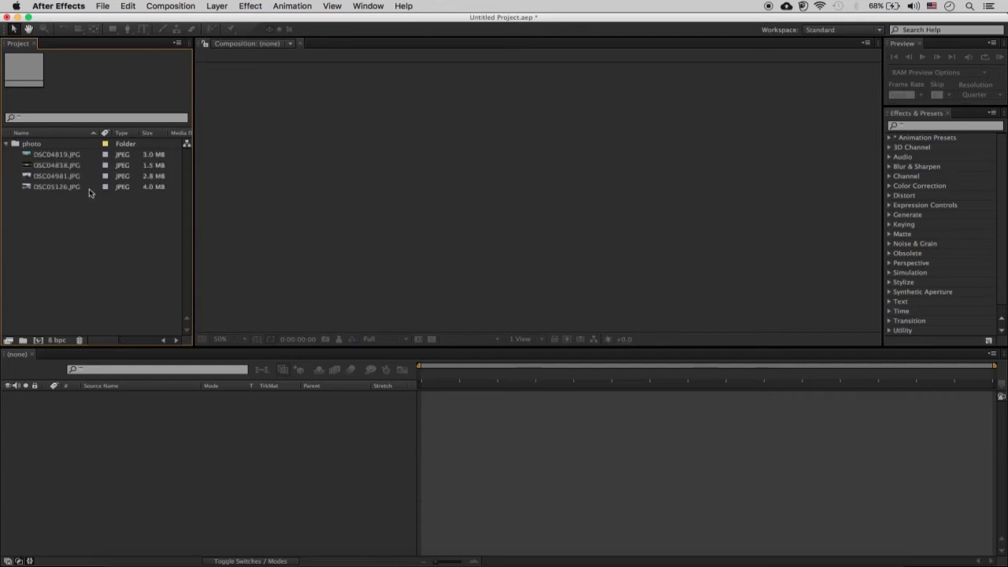
- Start a new composition, name it Test1 and choose the HDV/HDTV 720 29.97 preset
left_click(37, 341)
left_click_drag(409, 108, 362, 105)
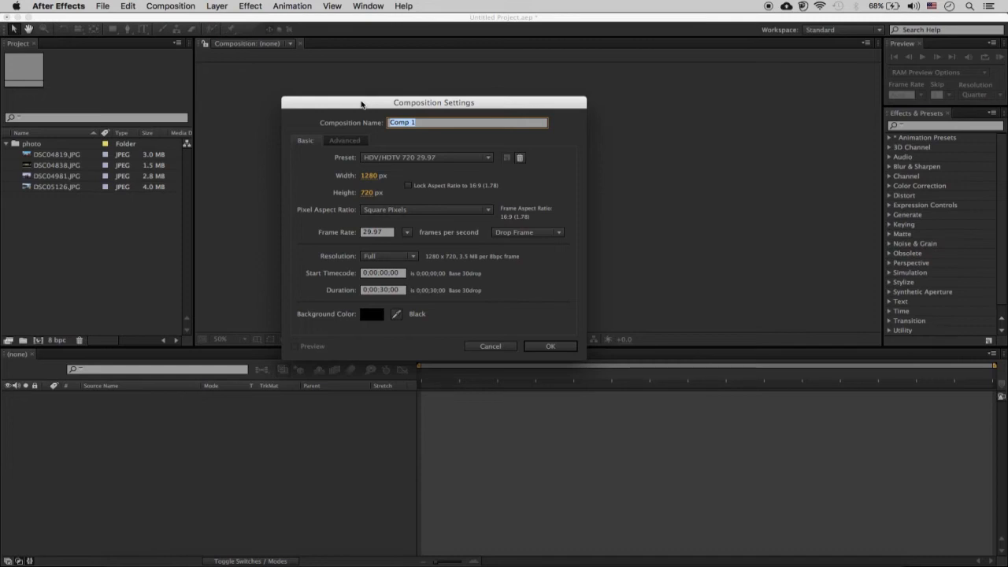
type("Test1")
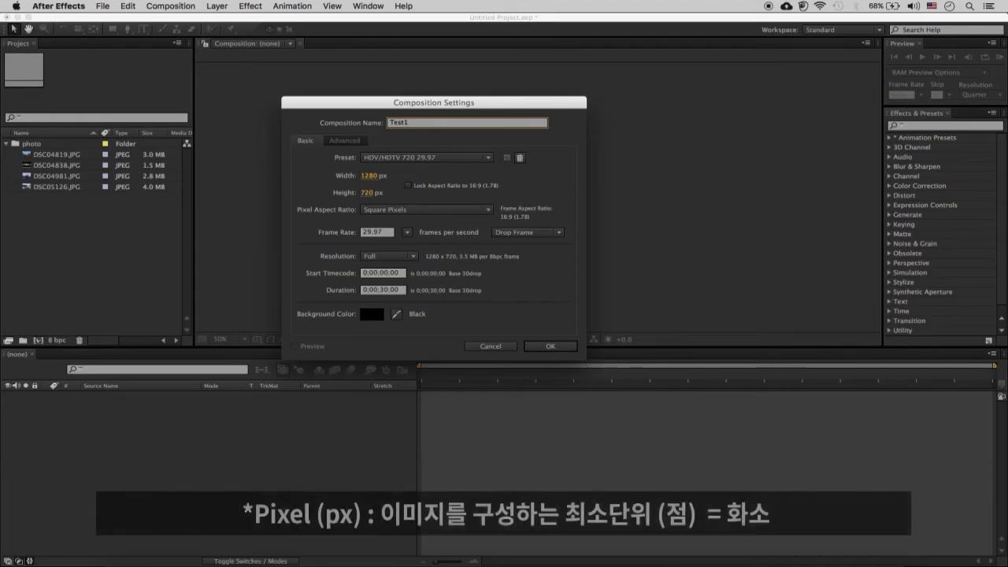
left_click(446, 158)
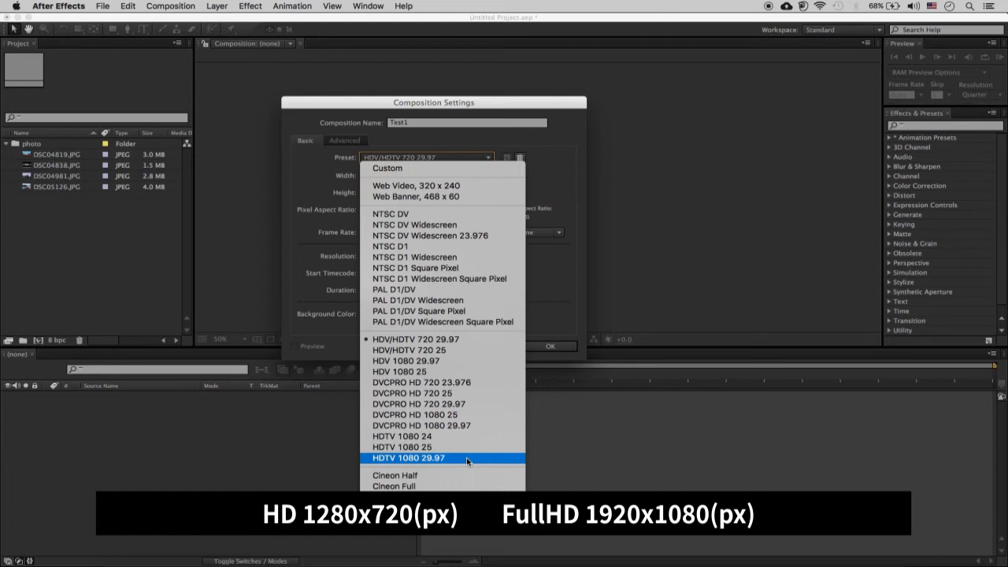
left_click(439, 342)
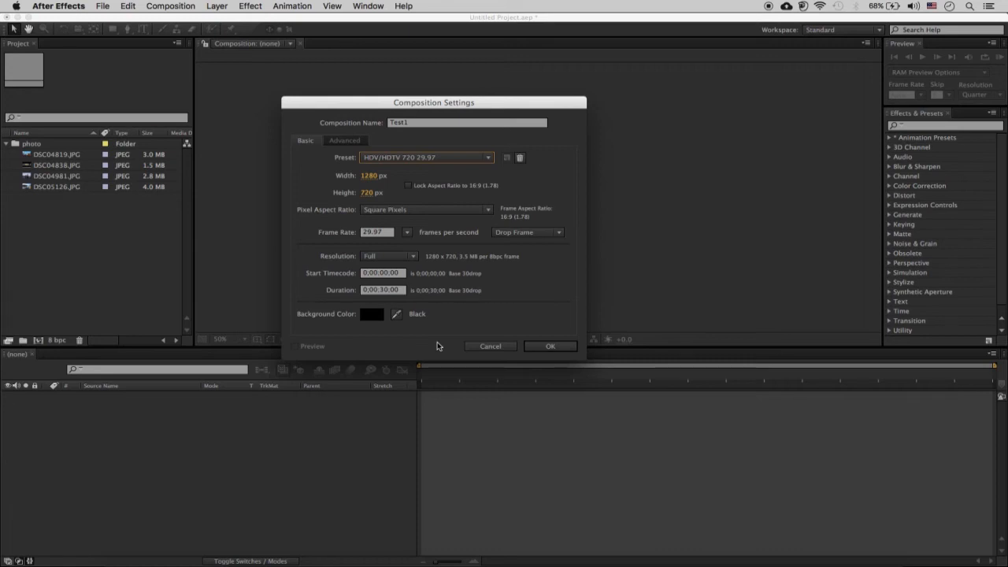
left_click(442, 160)
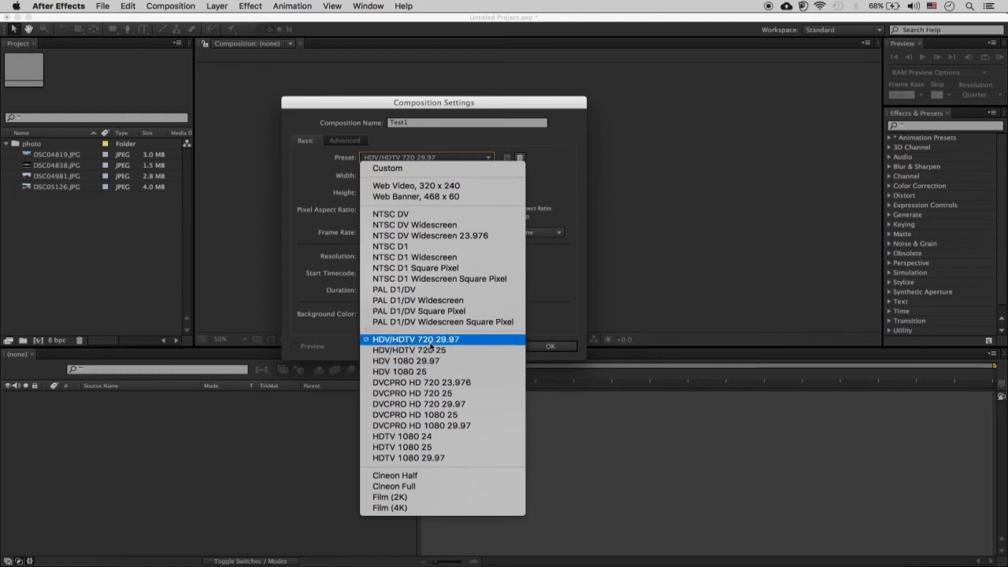
left_click(562, 291)
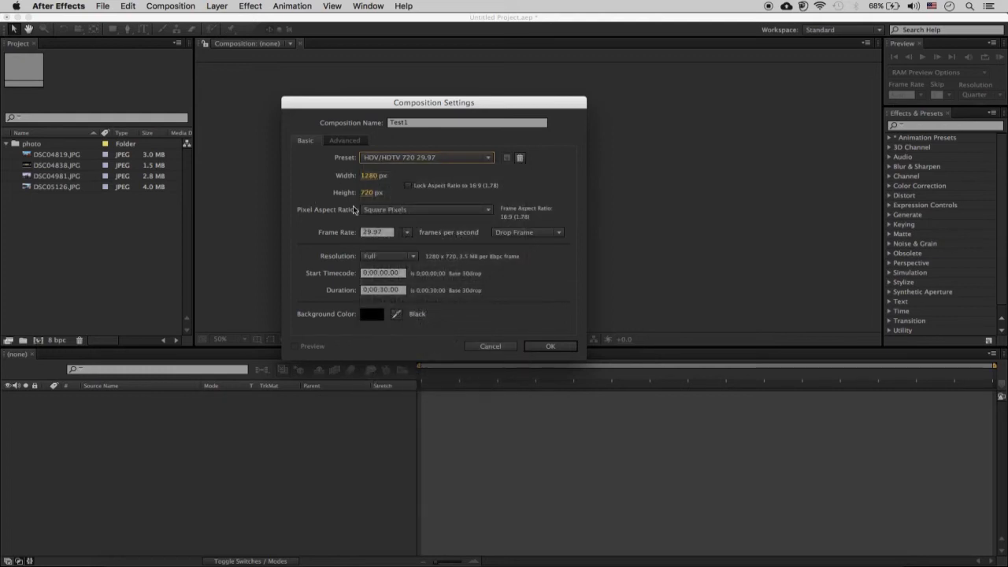
left_click(443, 159)
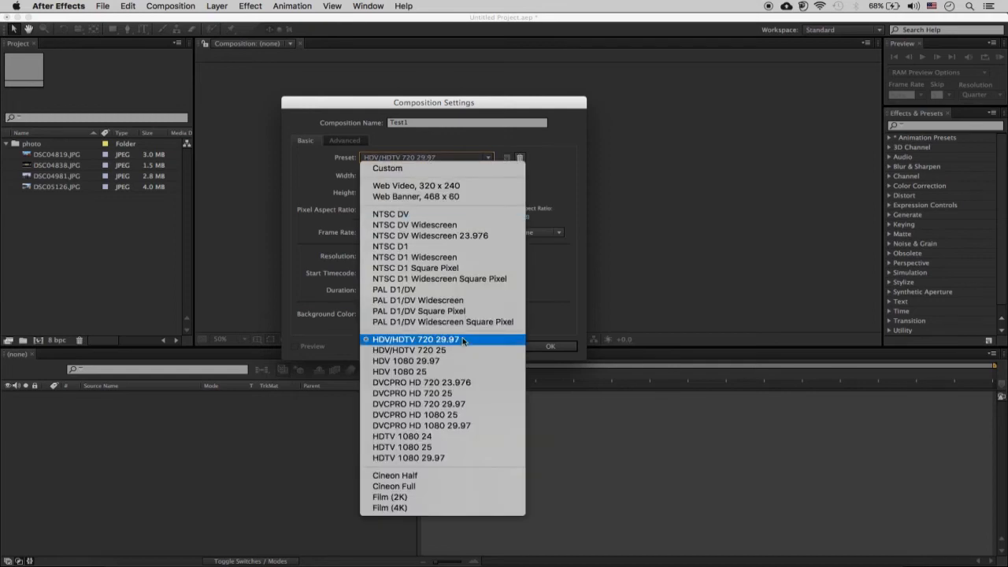
left_click(564, 289)
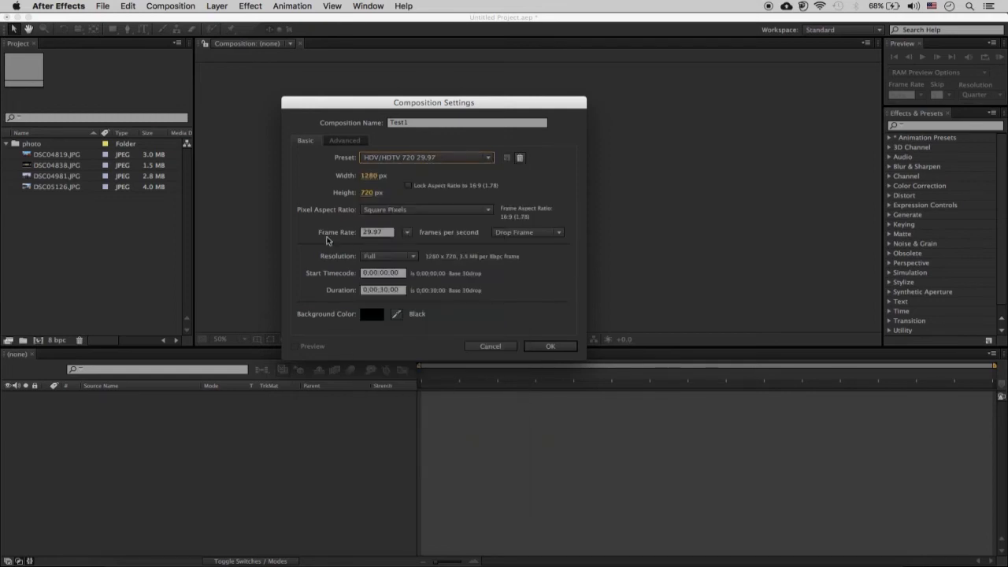
- Review the new composition's frame rate, resolution choices and start timecode
left_click(389, 233)
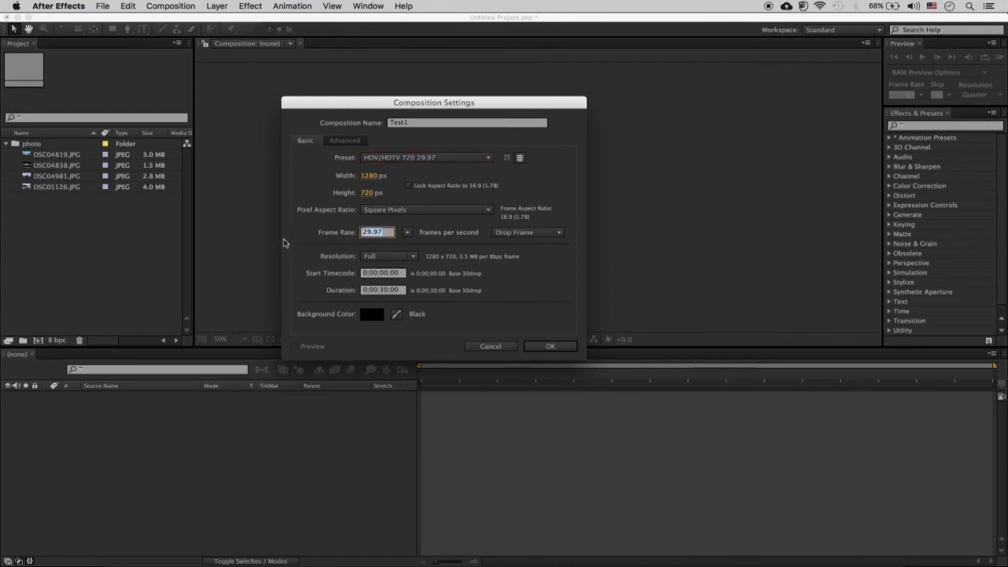
left_click(422, 246)
left_click(410, 256)
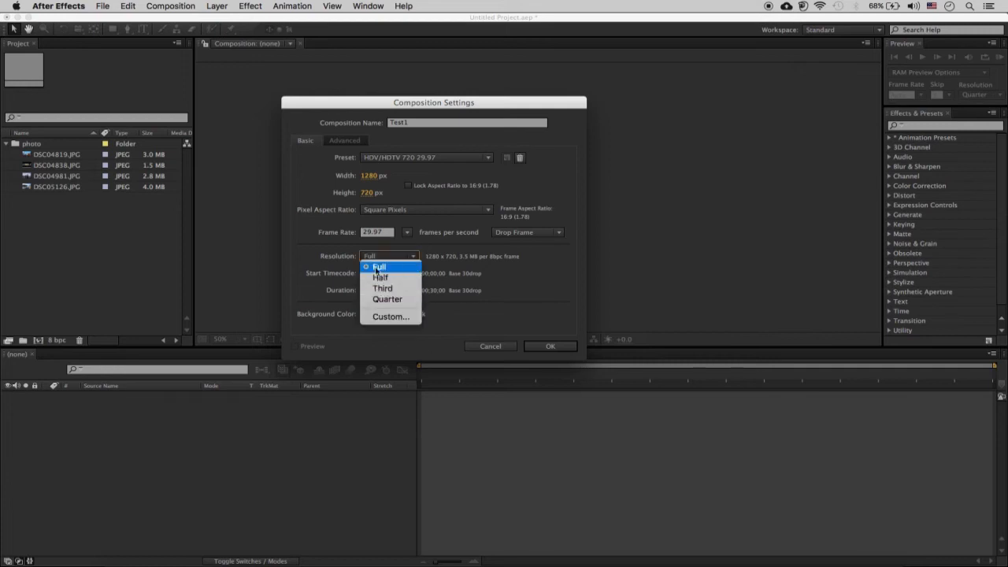
left_click(530, 293)
left_click(373, 257)
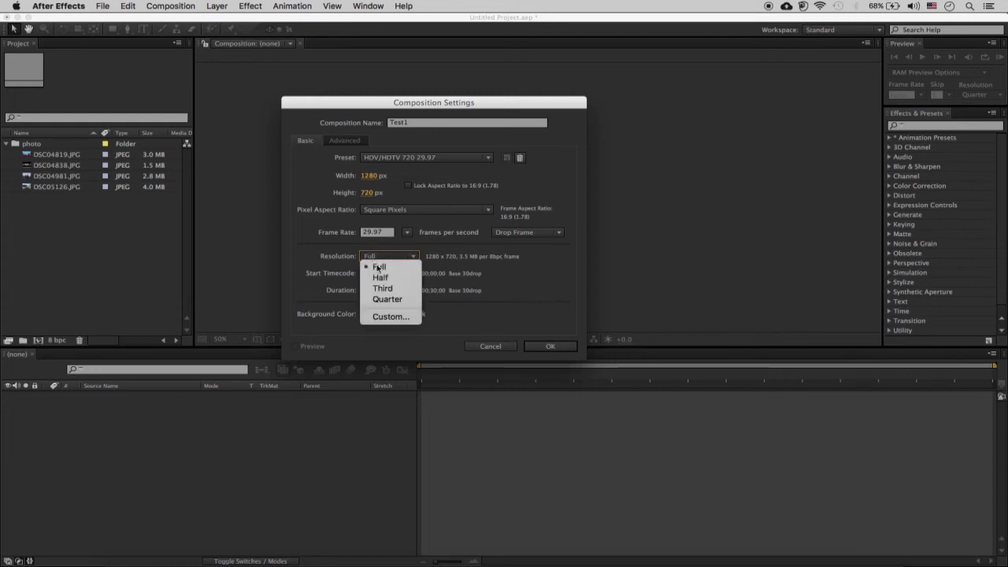
left_click(544, 263)
left_click(369, 273)
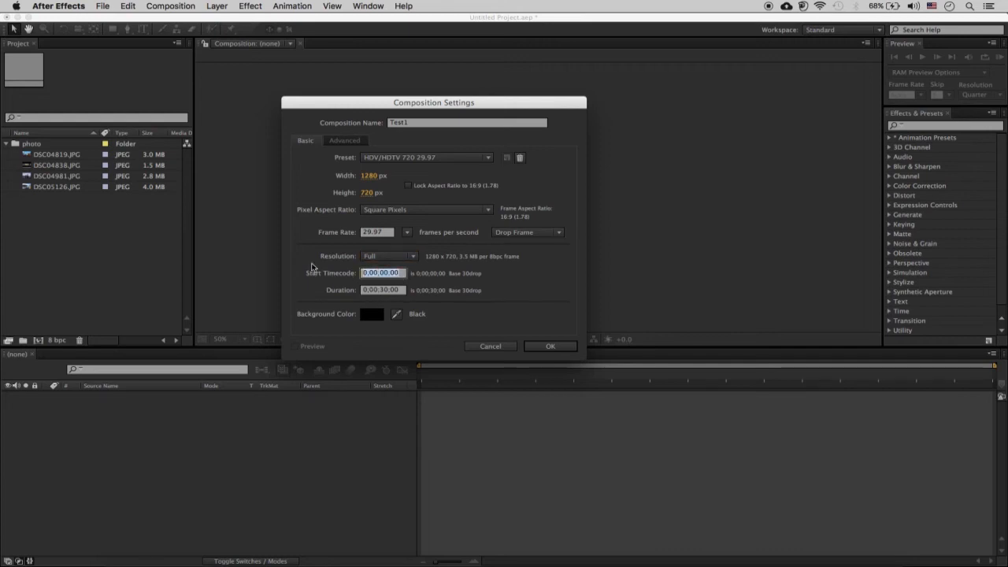
- Set the Test1 composition's duration to 20 seconds and create the composition
left_click(377, 291)
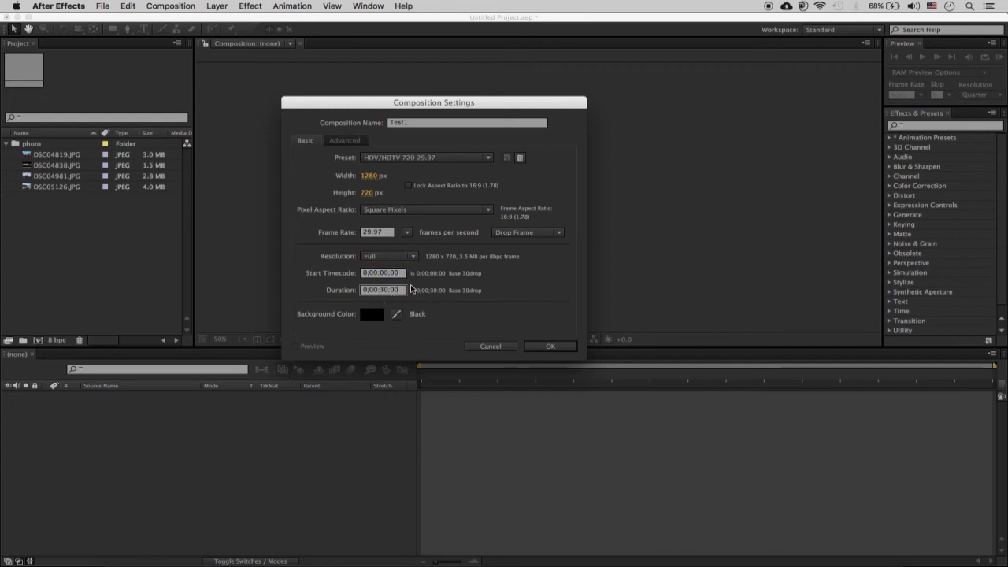
left_click(382, 289)
type("20")
type(".")
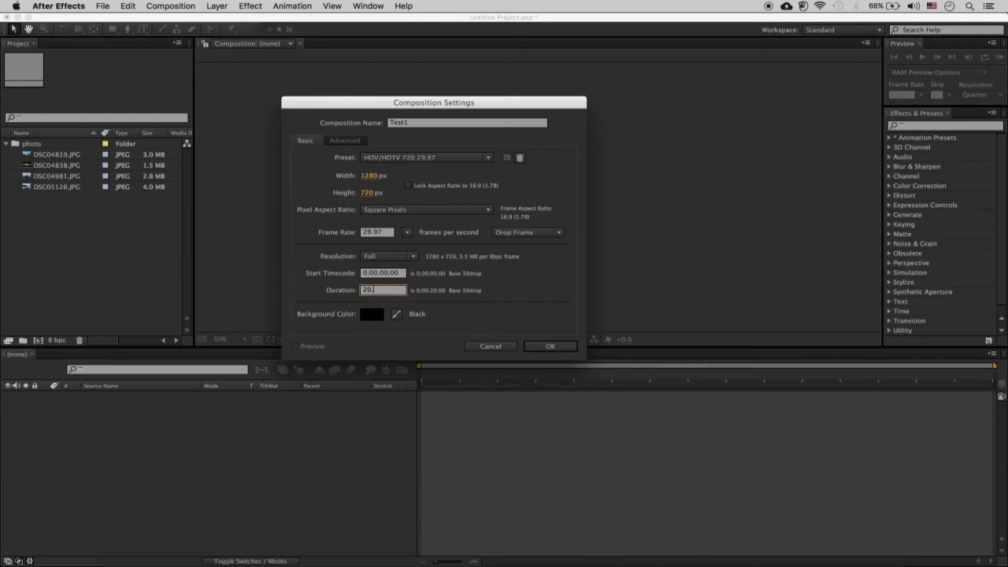
type("00")
key("BackSpace")
key("BackSpace")
type(".")
left_click(556, 289)
left_click(568, 349)
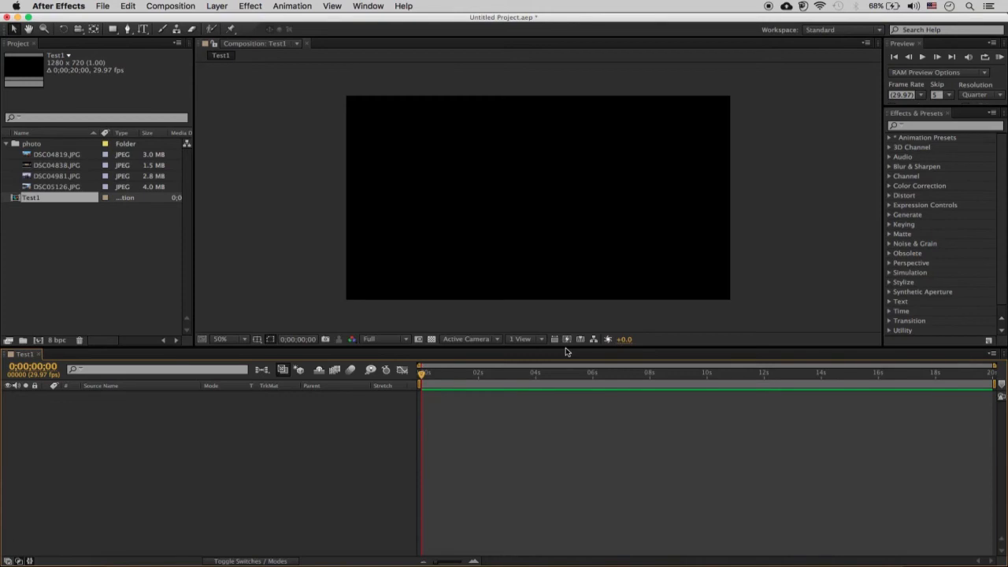
left_click(6, 144)
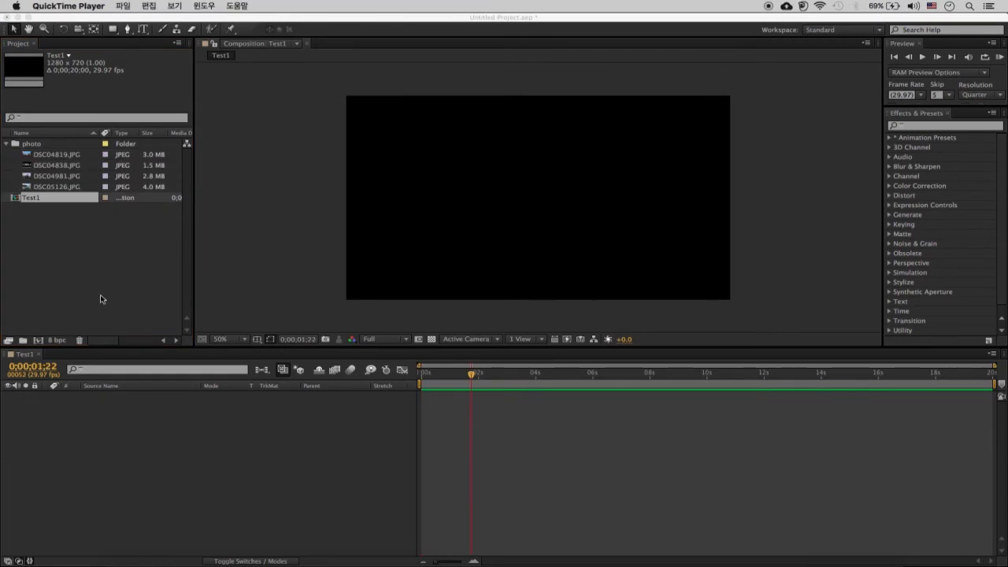
left_click(39, 343)
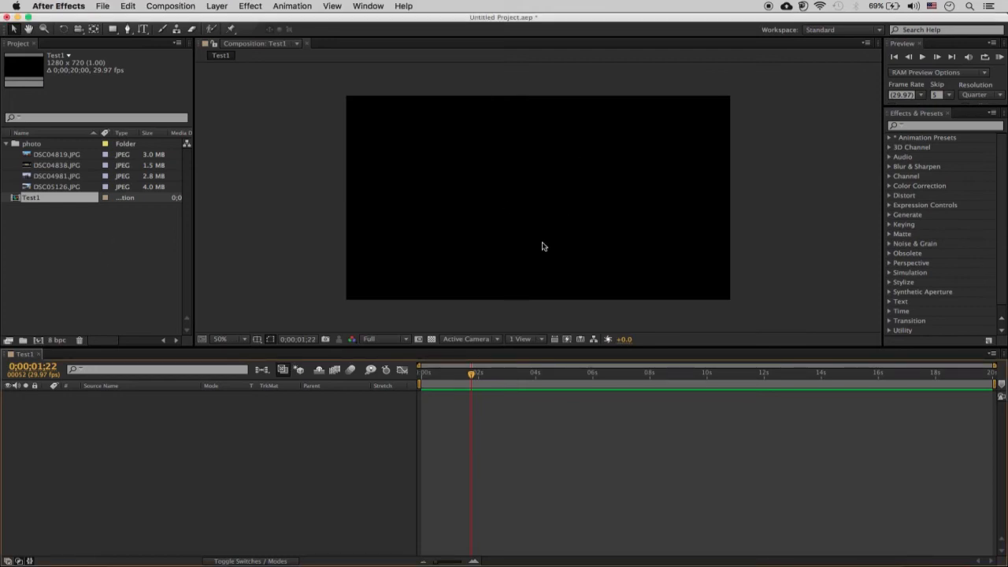
left_click(38, 341)
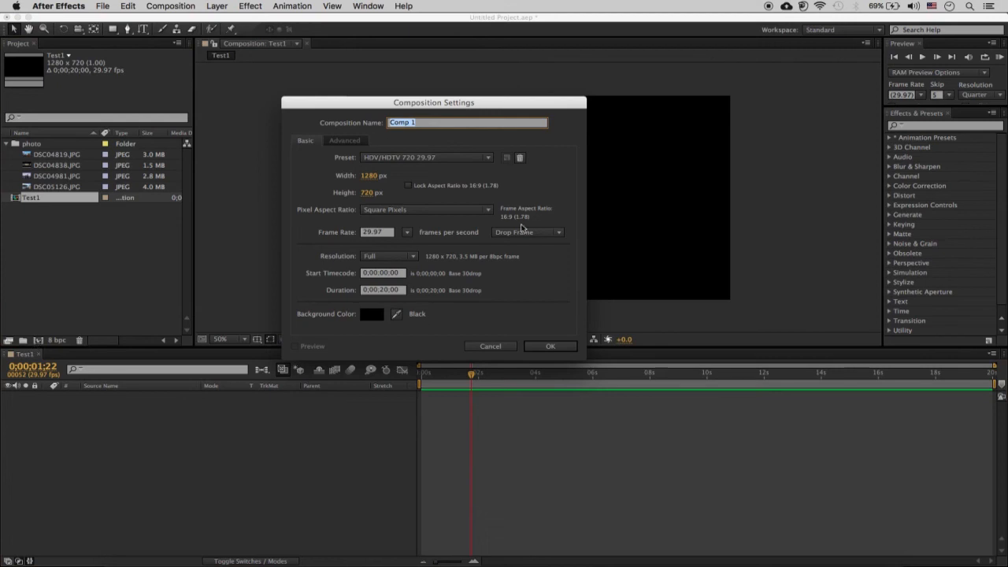
left_click(491, 346)
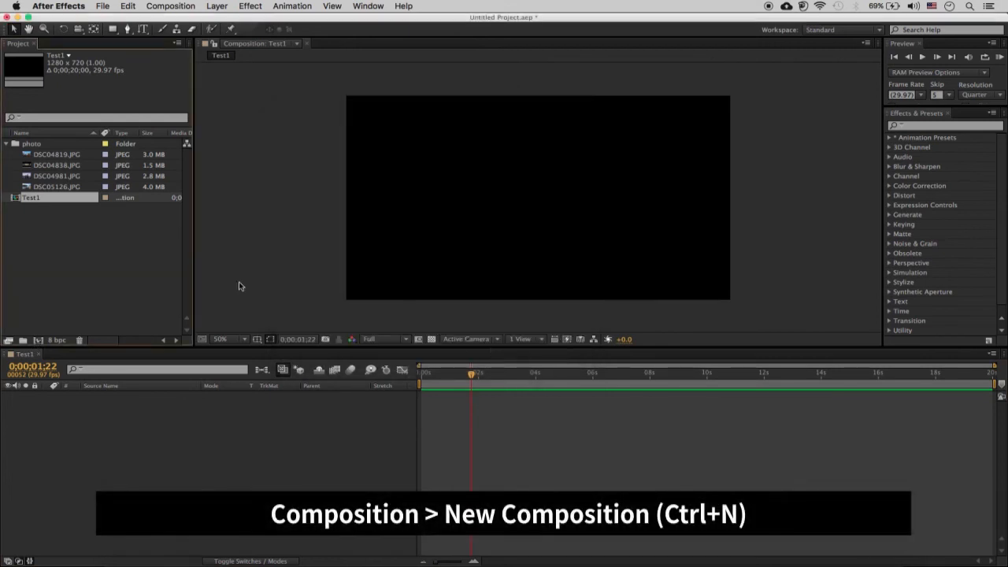
left_click(168, 7)
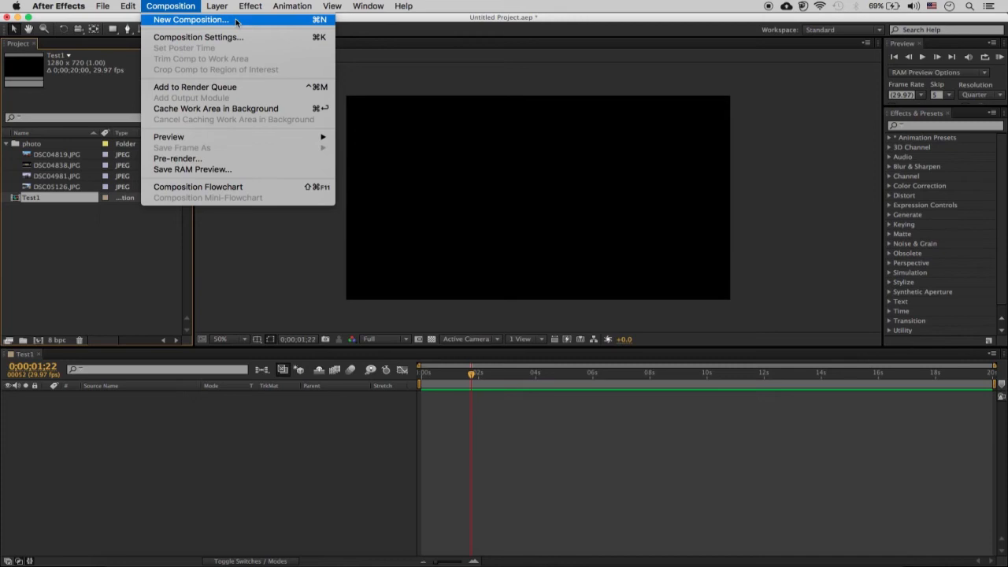
left_click(554, 138)
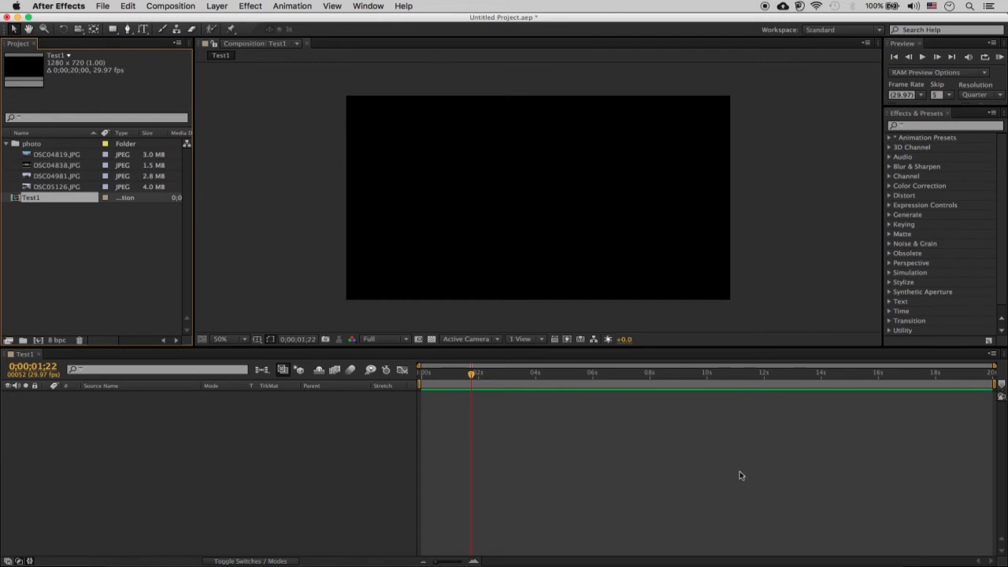
- Change the duration of the existing Test1 composition to 30 seconds in its composition settings
left_click(175, 7)
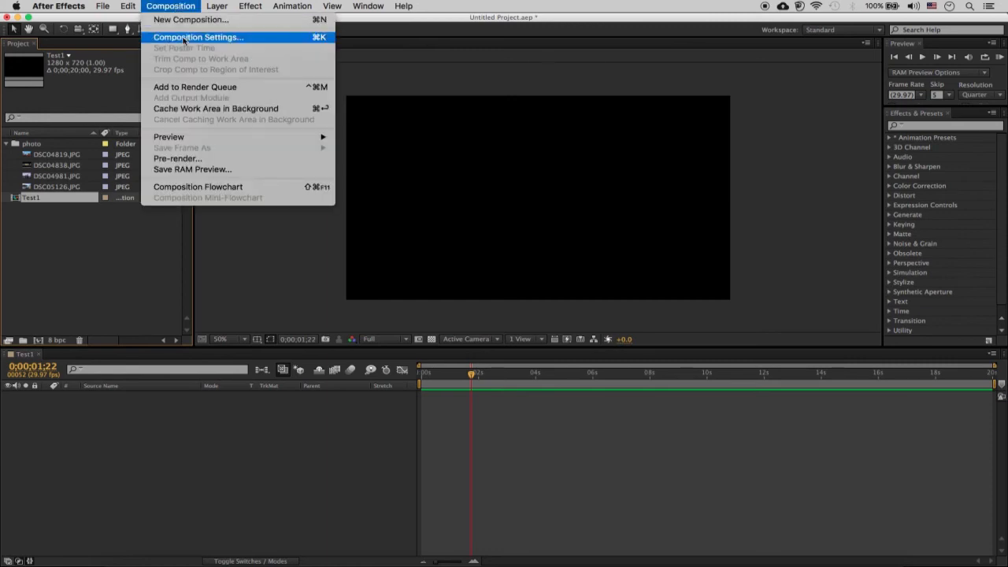
left_click(186, 38)
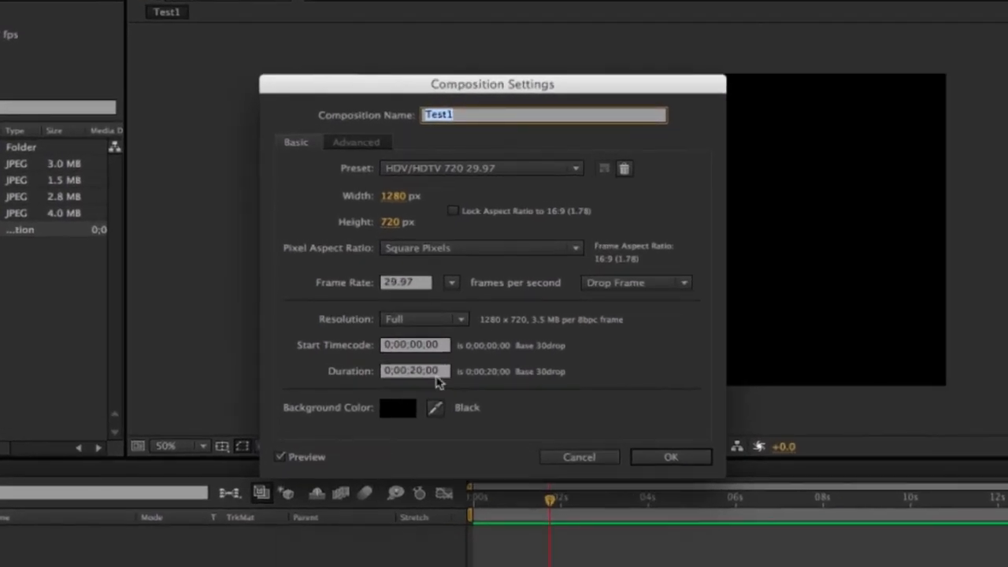
left_click(446, 376)
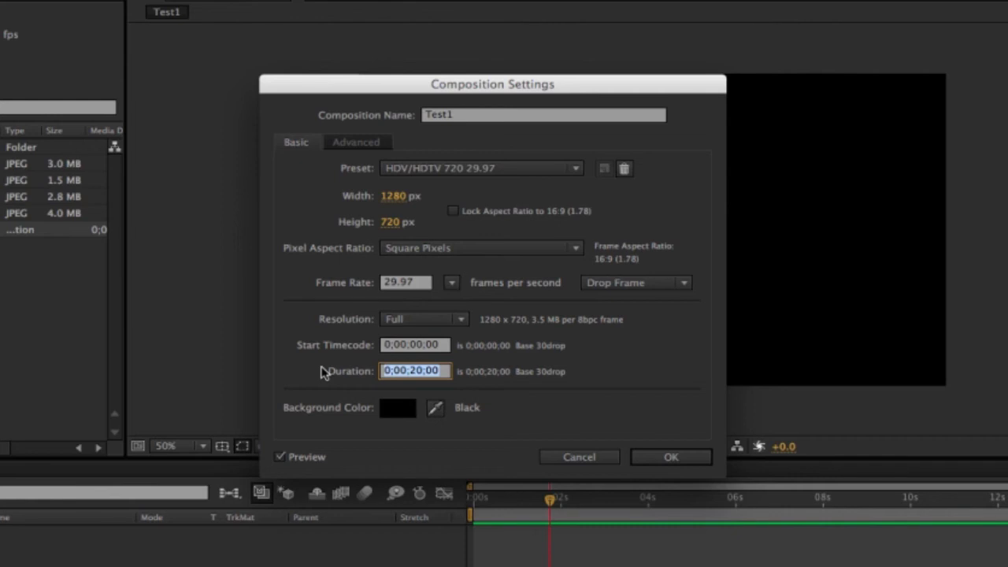
type("30.")
type("0")
left_click(671, 459)
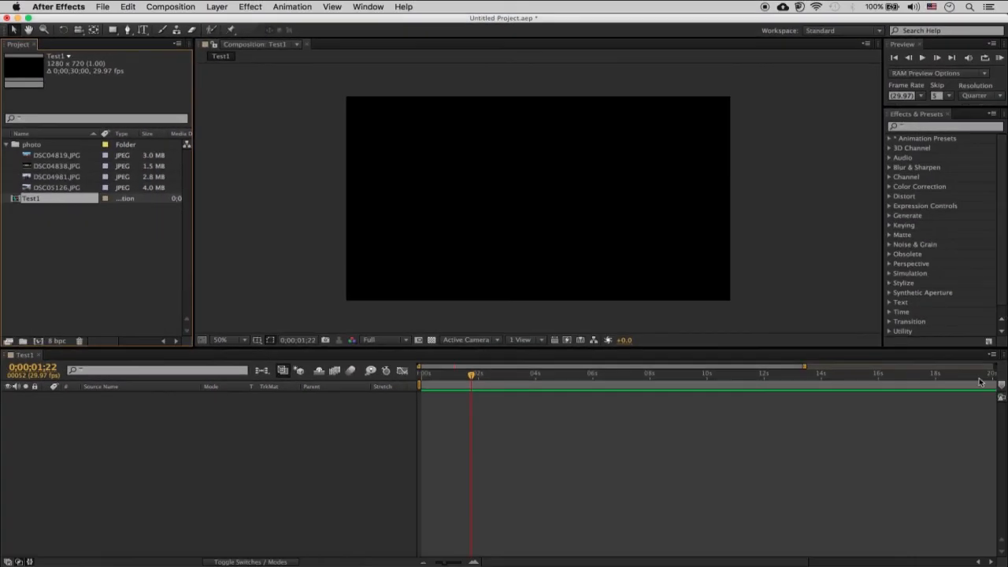
left_click(934, 424)
key("minus")
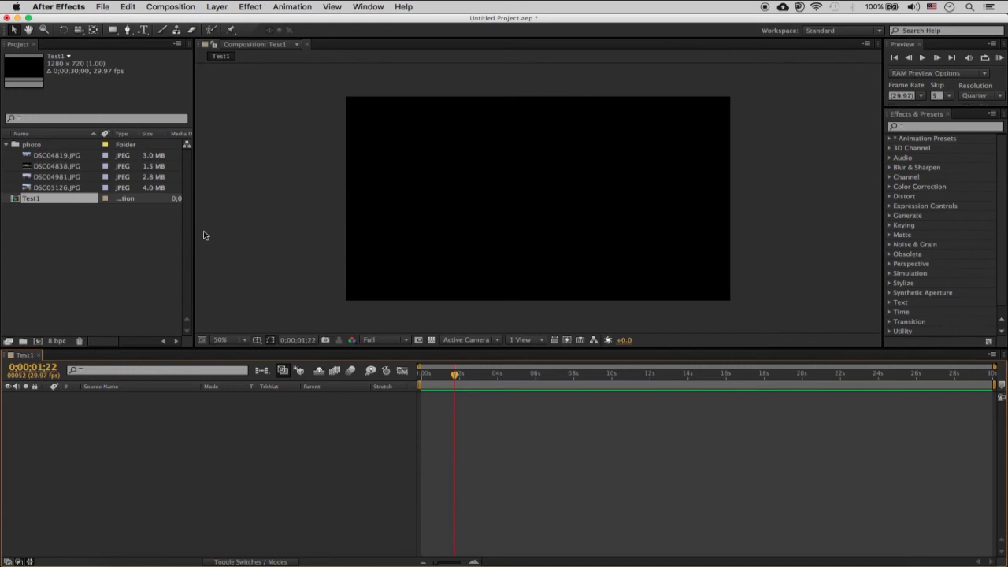
- Add DSC04819.JPG from the photo folder to the Test1 timeline as a layer
left_click(49, 161)
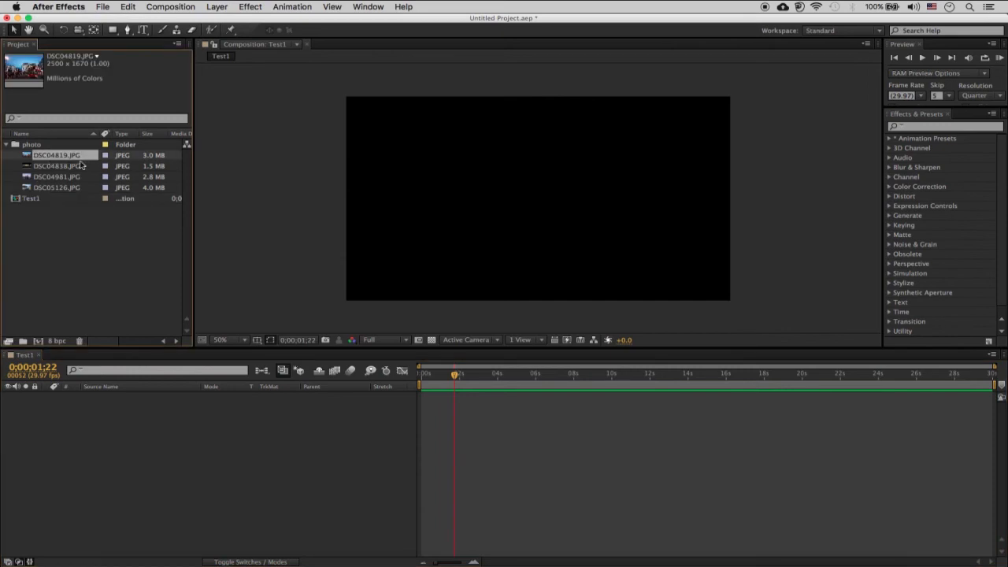
left_click_drag(59, 158, 207, 372)
left_click_drag(191, 474, 190, 474)
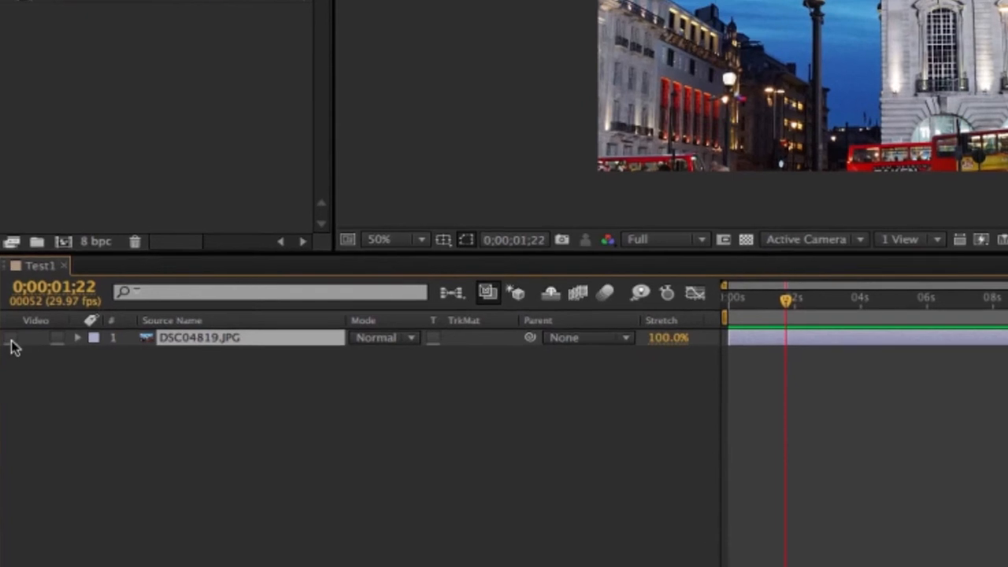
- Toggle the visibility of the DSC04819.JPG layer off and back on twice
left_click(10, 365)
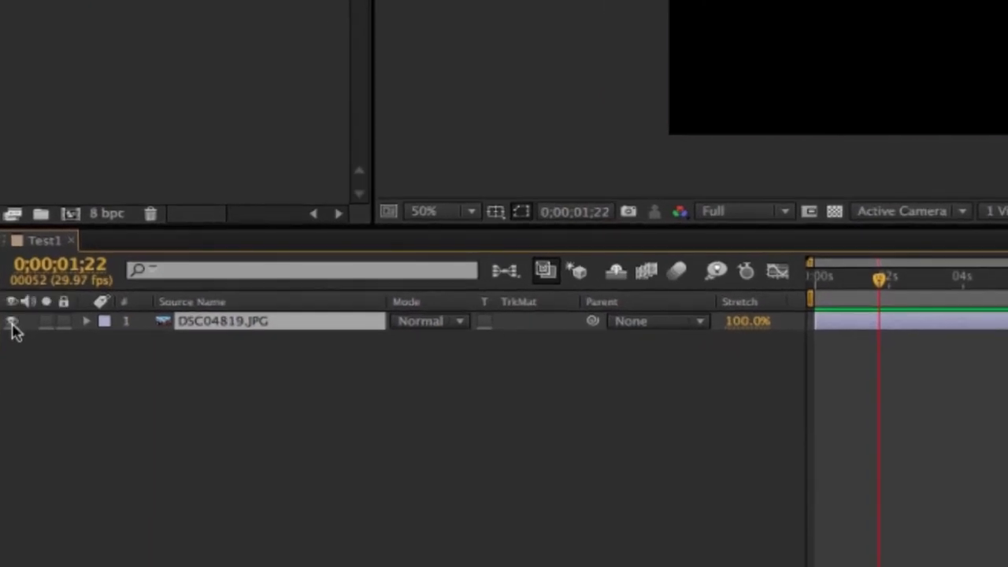
left_click(12, 323)
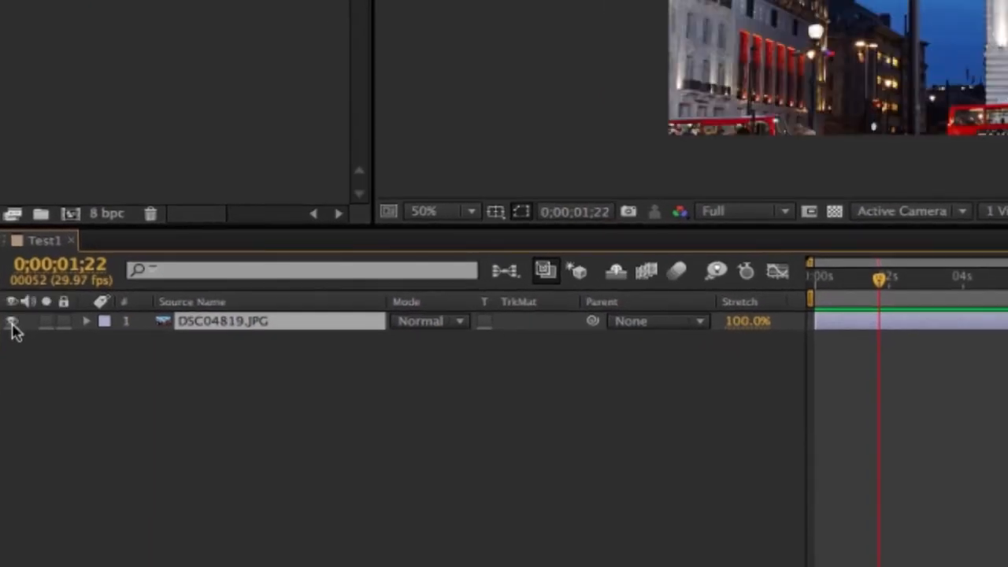
left_click(12, 322)
left_click(12, 322)
- Import the video file MAH05124.MP4 from the Photo folder into the project
left_click(191, 0)
mouse_move(259, 0)
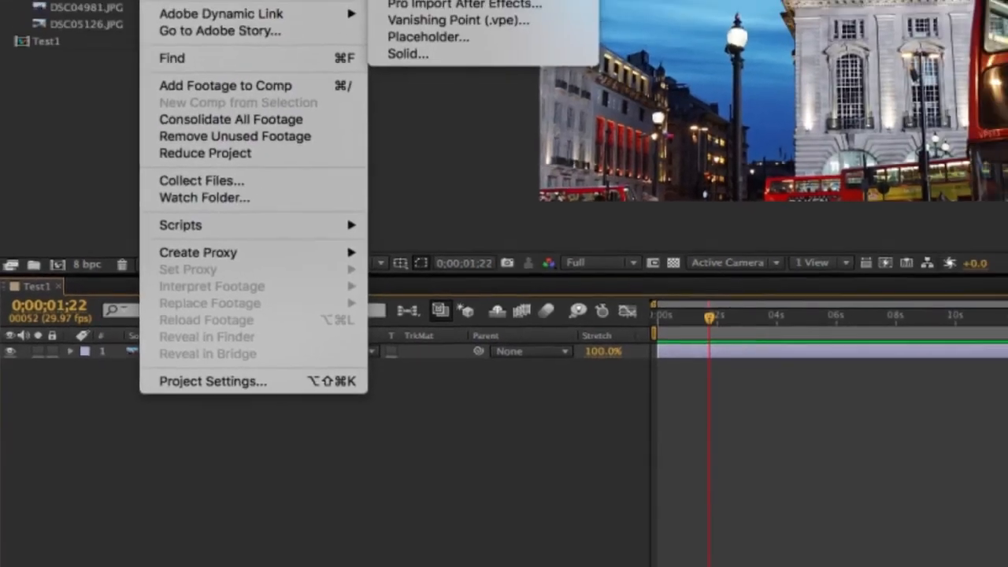
left_click(406, 0)
left_click(447, 163)
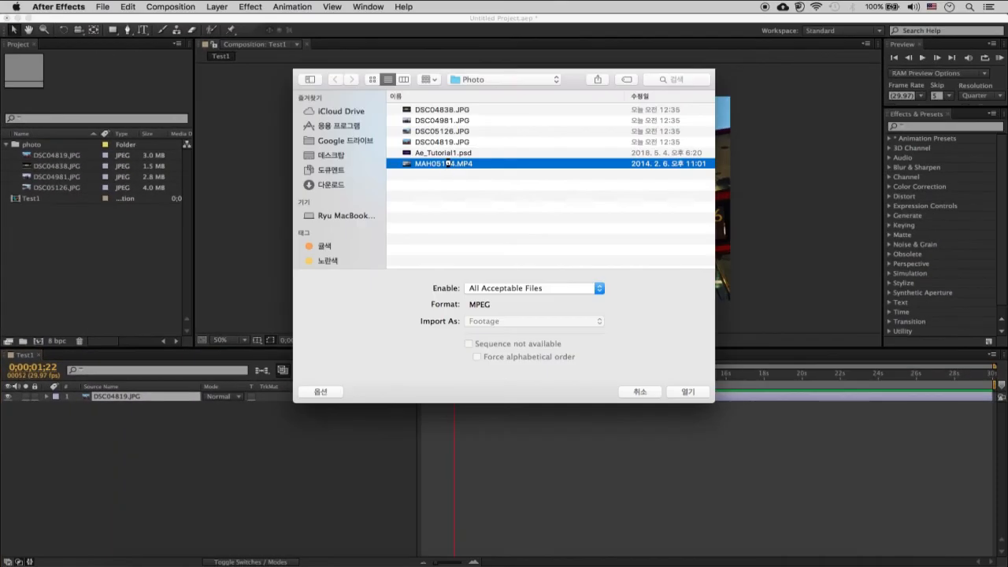
double_click(448, 163)
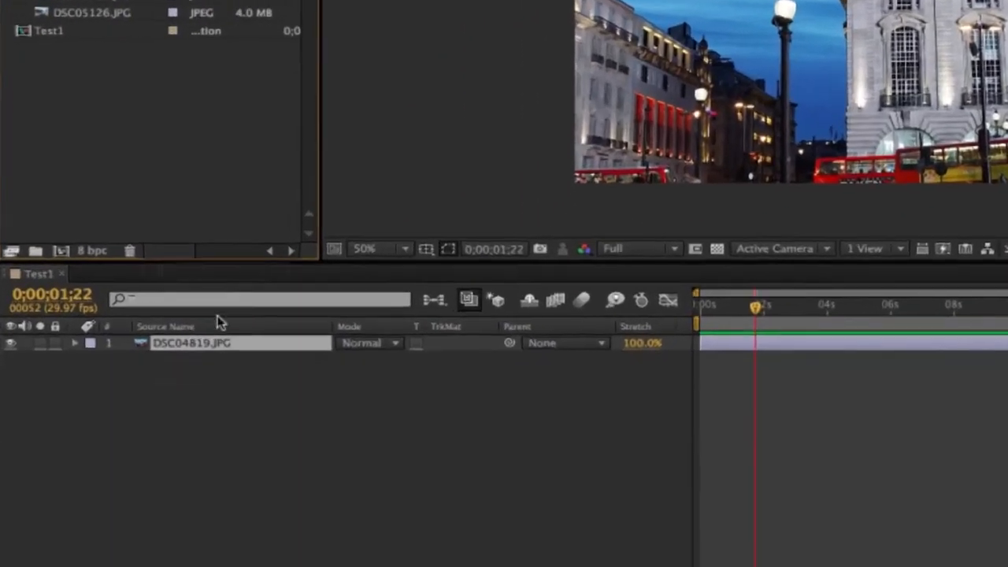
- Place MAH05124.MP4 beneath the DSC04819.JPG layer in the Test1 timeline and mute its audio
left_click_drag(62, 134, 145, 430)
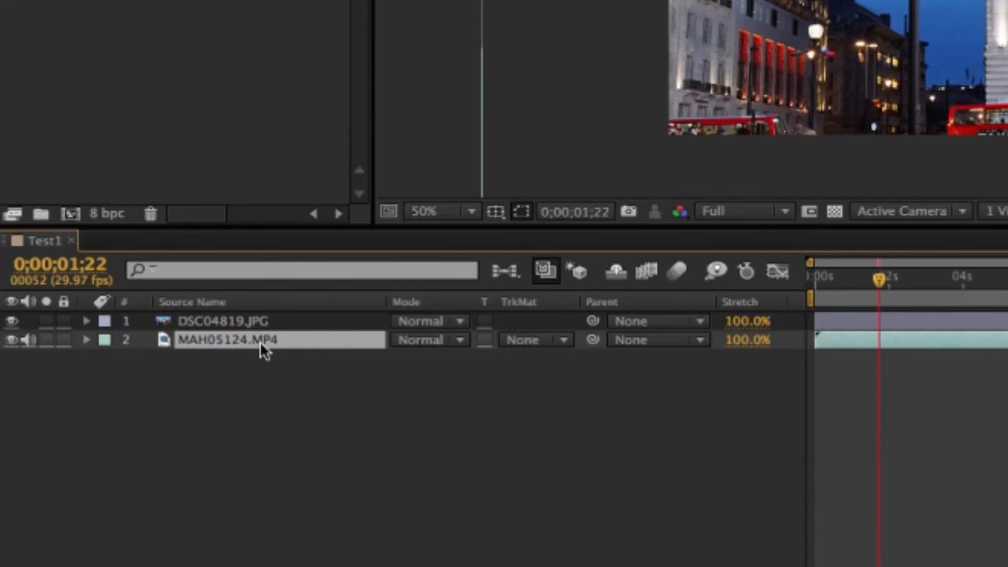
left_click(30, 340)
- Duplicate both timeline layers repeatedly until there are six DSC04819.JPG and six MAH05124.MP4 layers
key("ctrl+a")
key("ctrl+d")
key("ctrl+d")
key("ctrl+d")
key("ctrl+d")
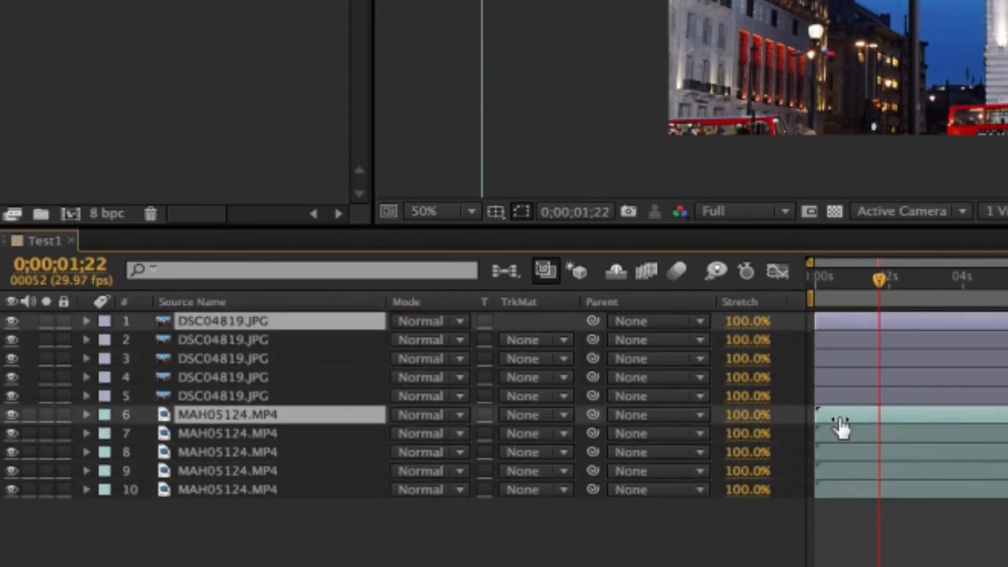
key("ctrl+d")
- Hide all six DSC04819.JPG layers and the five lowest MAH05124.MP4 layers, leaving only the uppermost video layer visible
left_click(841, 425)
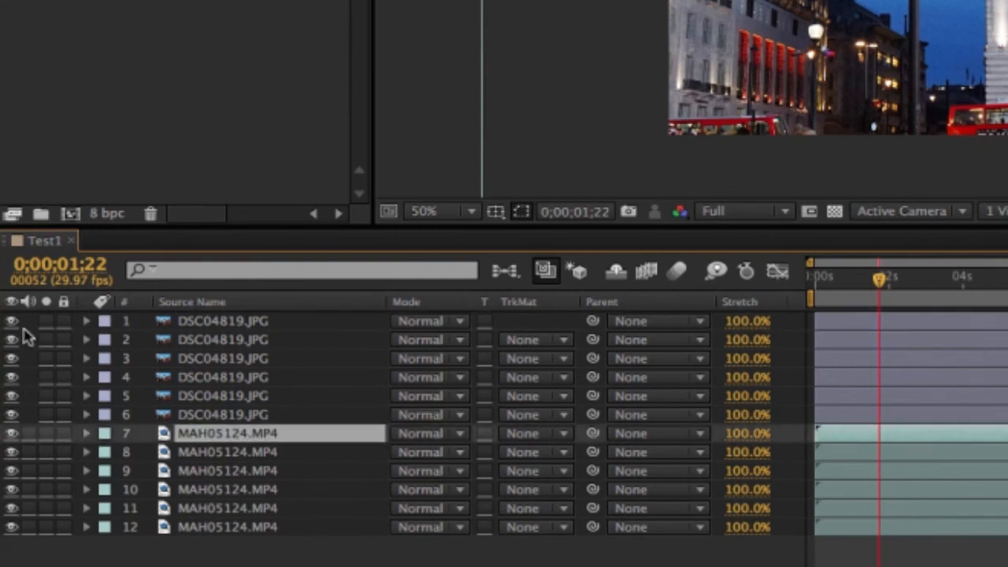
left_click_drag(11, 322, 13, 411)
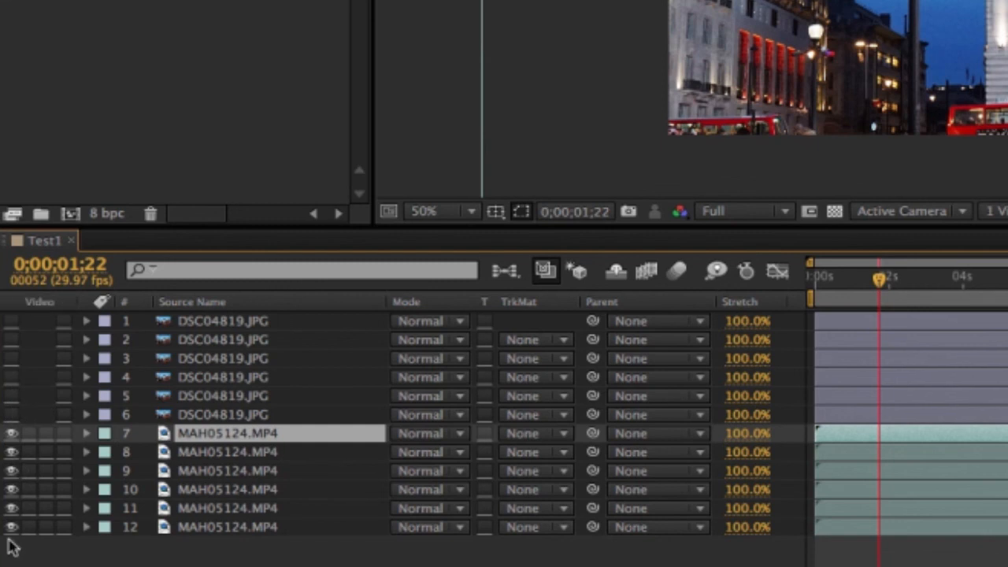
left_click_drag(11, 528, 11, 458)
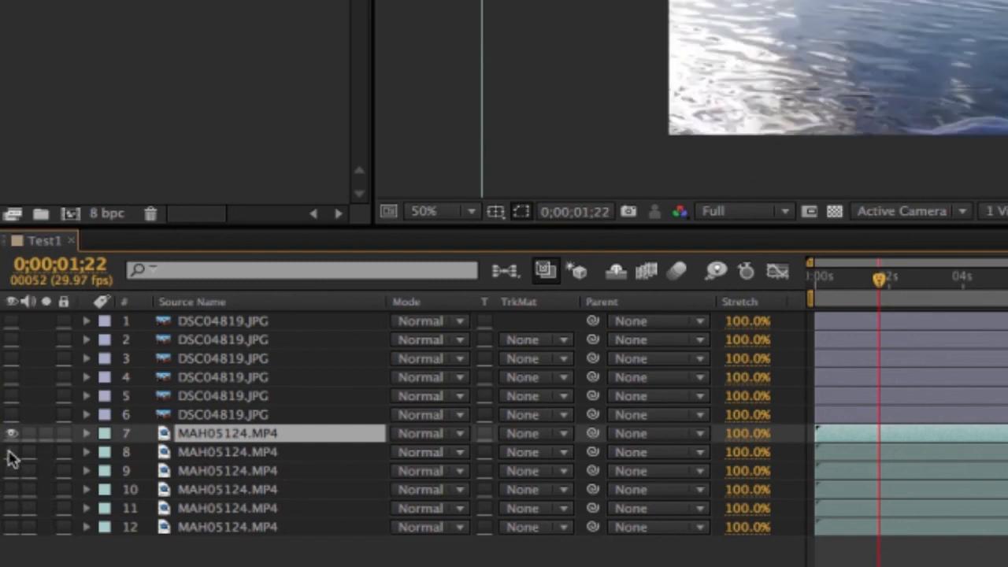
- Delete the duplicates, keeping one DSC04819.JPG and one MAH05124.MP4 layer, and make the photo layer visible again
left_click(220, 340)
left_click(264, 492, "shift")
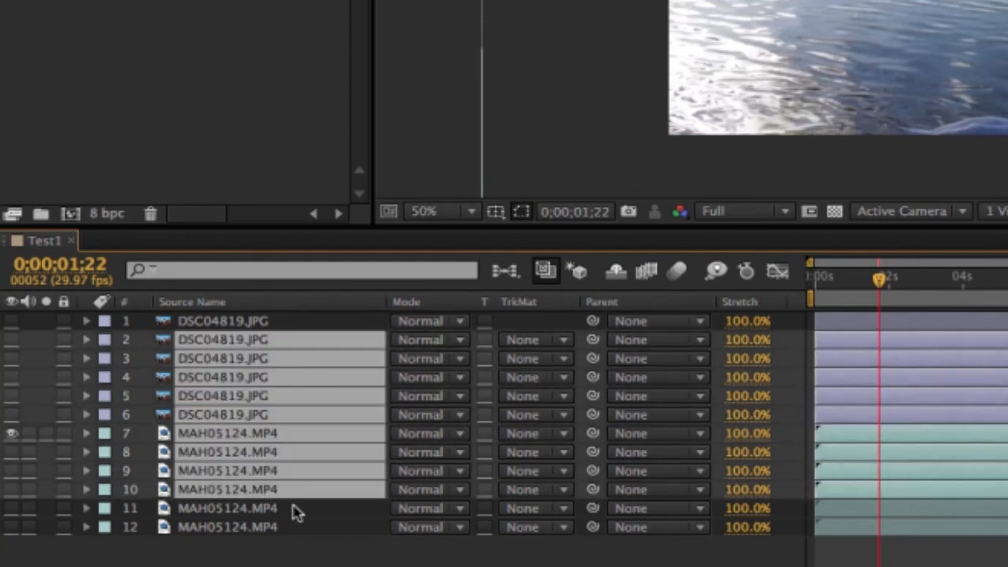
left_click(292, 510, "shift")
key("Delete")
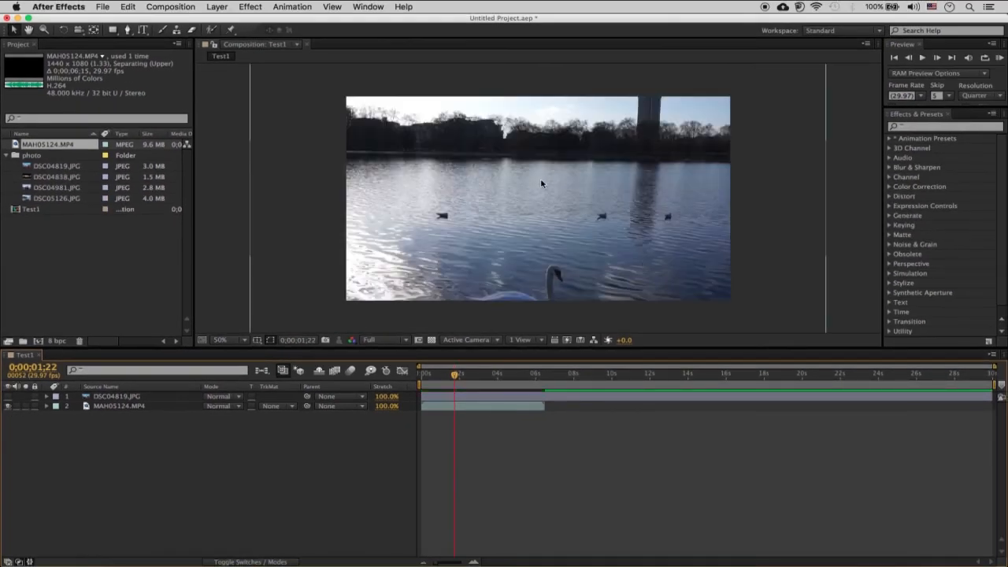
left_click(8, 397)
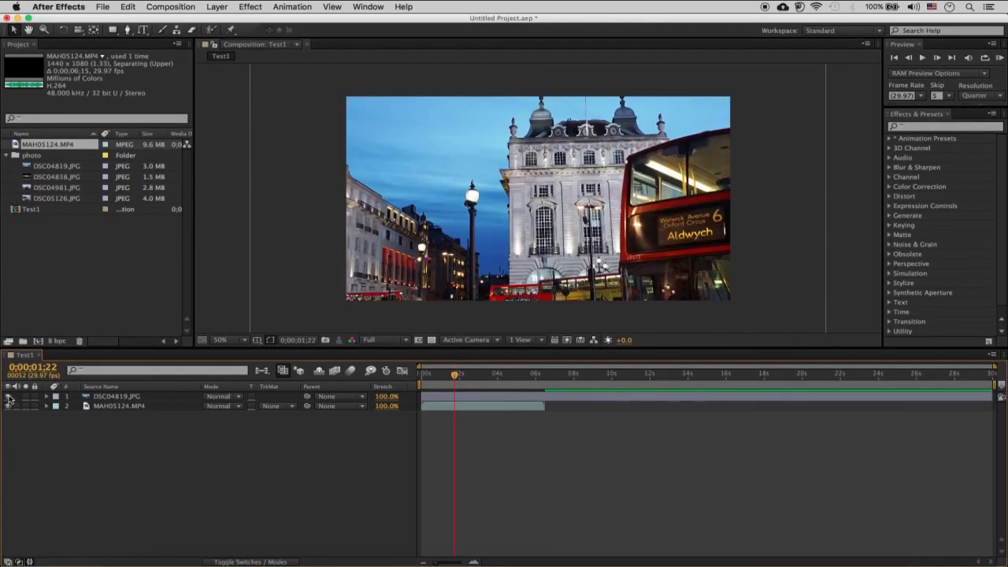
- Select the MAH05124.MP4 and DSC04819.JPG layers in turn to compare their stacking and time bars, ending on DSC04819.JPG
left_click(136, 406)
left_click(147, 398)
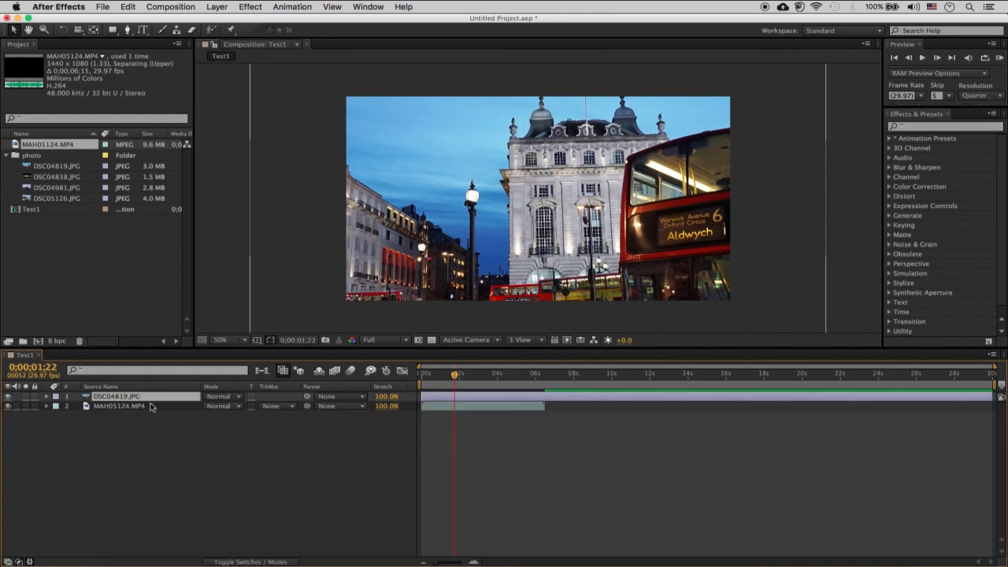
left_click(136, 406)
left_click(136, 397)
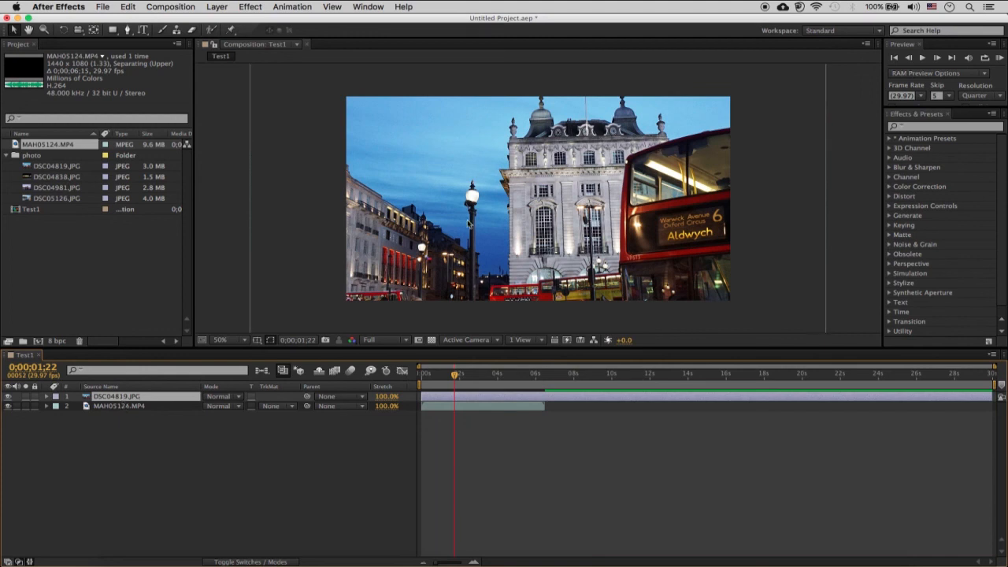
left_click(484, 408)
left_click(484, 396)
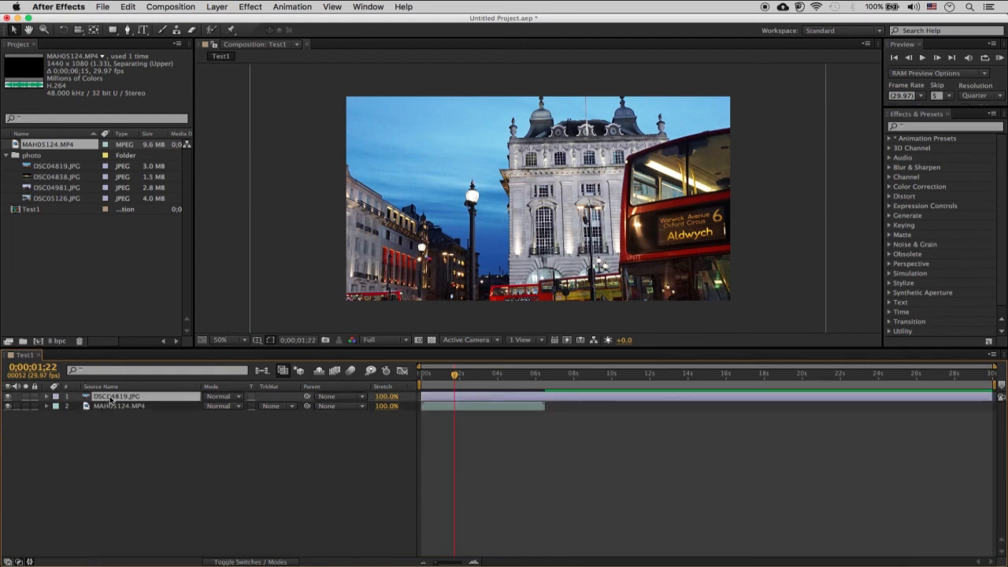
- Move the DSC04819.JPG layer below MAH05124.MP4 in the timeline so the video covers the photo
left_click_drag(110, 400, 109, 430)
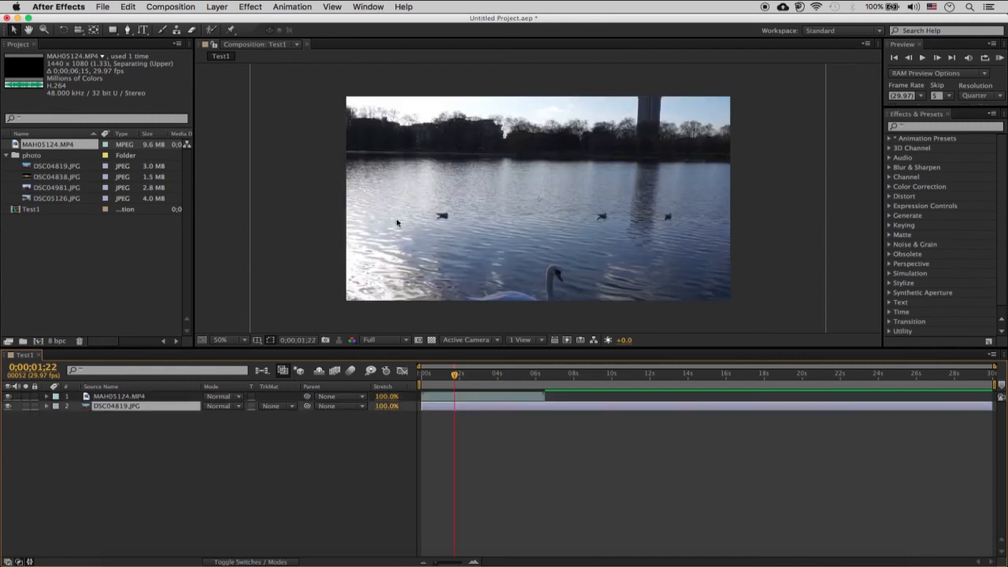
left_click(543, 218)
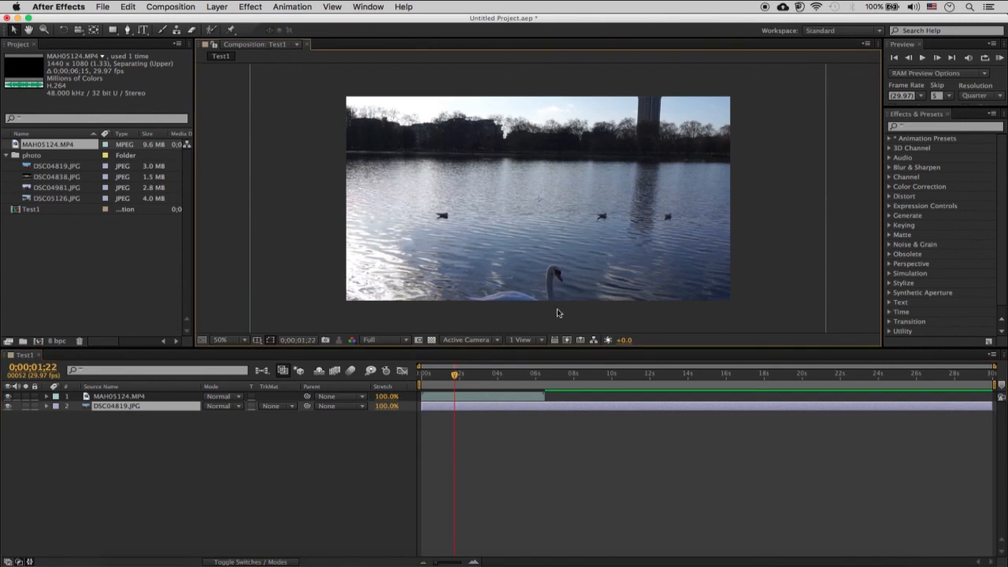
left_click(522, 408)
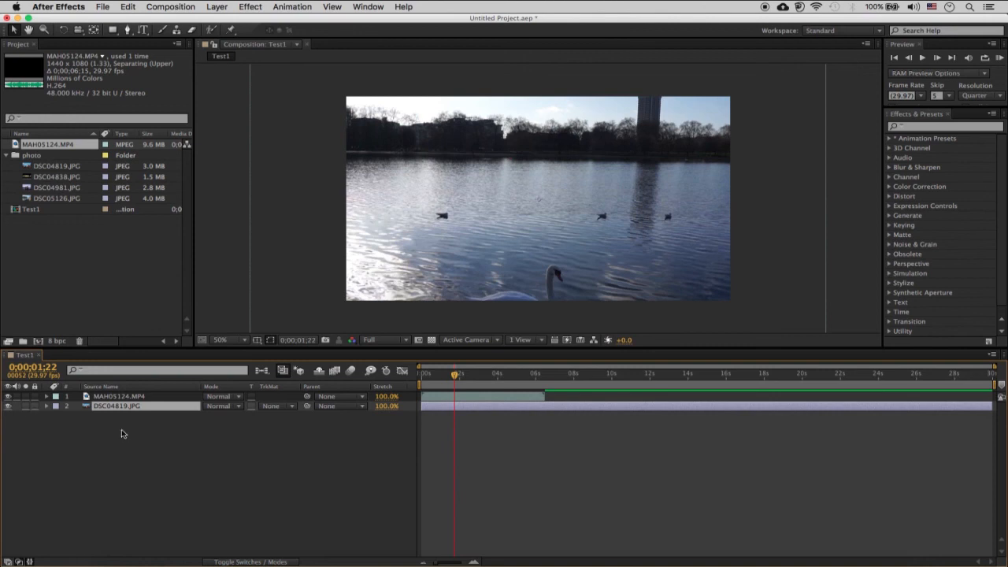
- Solo the DSC04819.JPG layer to view it alone, toggling solo repeatedly and leaving it off
left_click(134, 397)
left_click(132, 406)
left_click(25, 405)
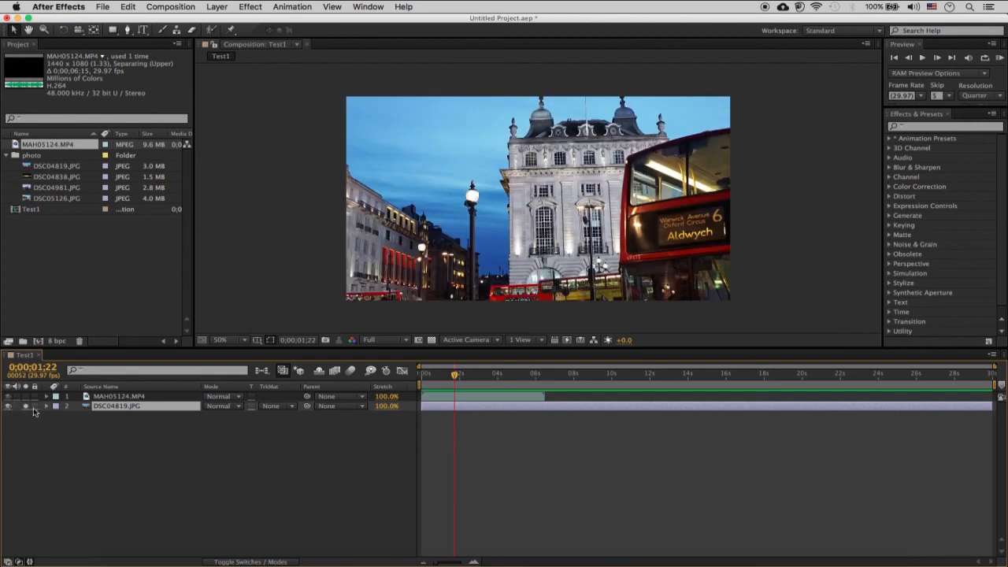
left_click(25, 407)
left_click(25, 406)
left_click(25, 406)
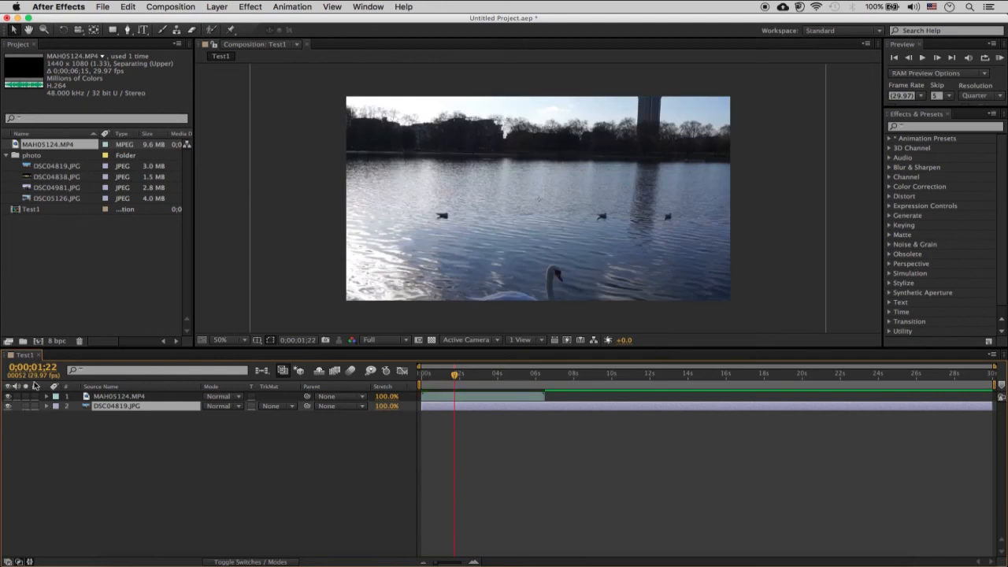
- Lock the MAH05124.MP4 layer and test the lock by trying to select and move the video
left_click(34, 397)
left_click(132, 398)
left_click(120, 399)
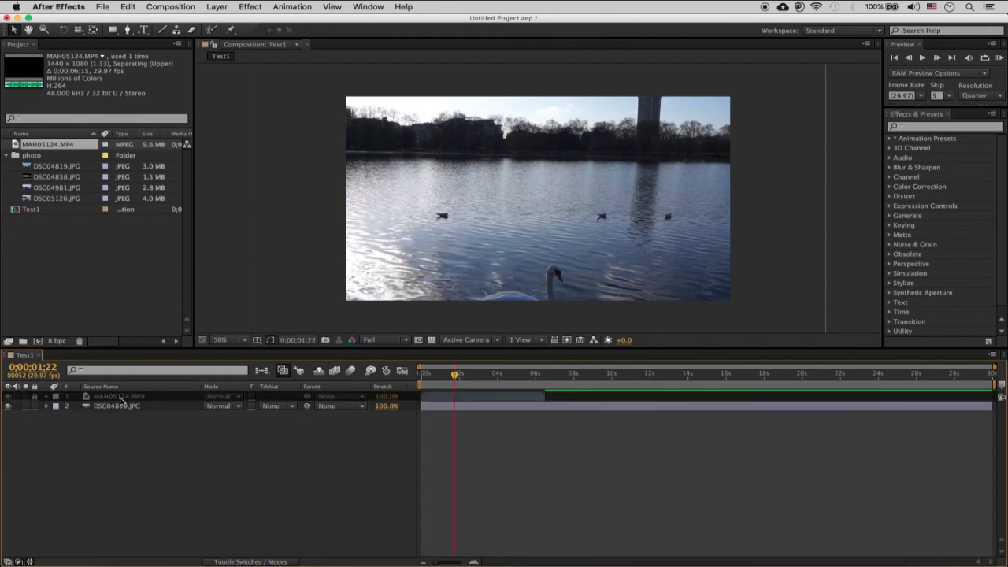
left_click(528, 207)
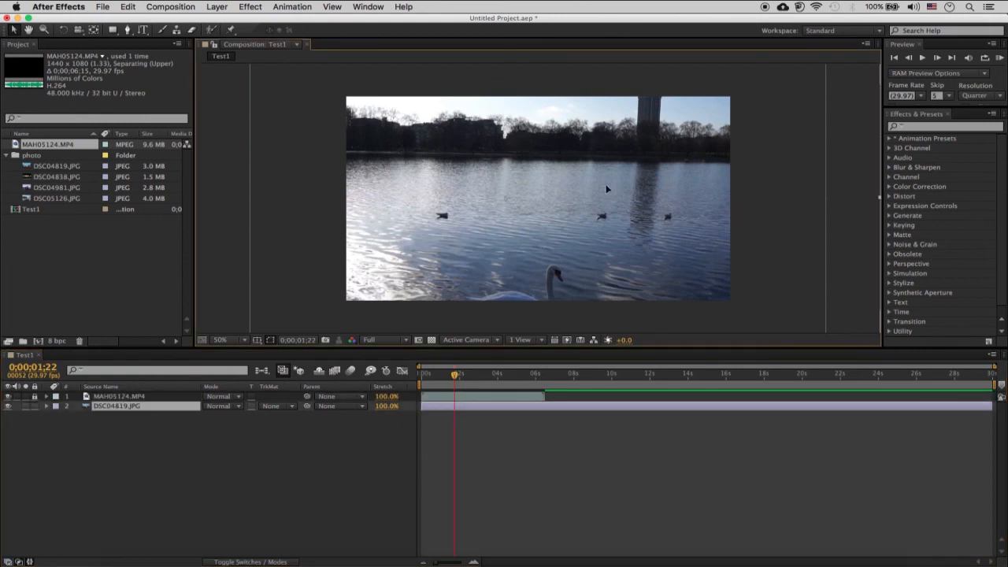
left_click_drag(530, 225, 419, 215)
- Show layer names instead of source names in the timeline and give the unlocked MAH05124.MP4 layer a Red label
left_click(108, 388)
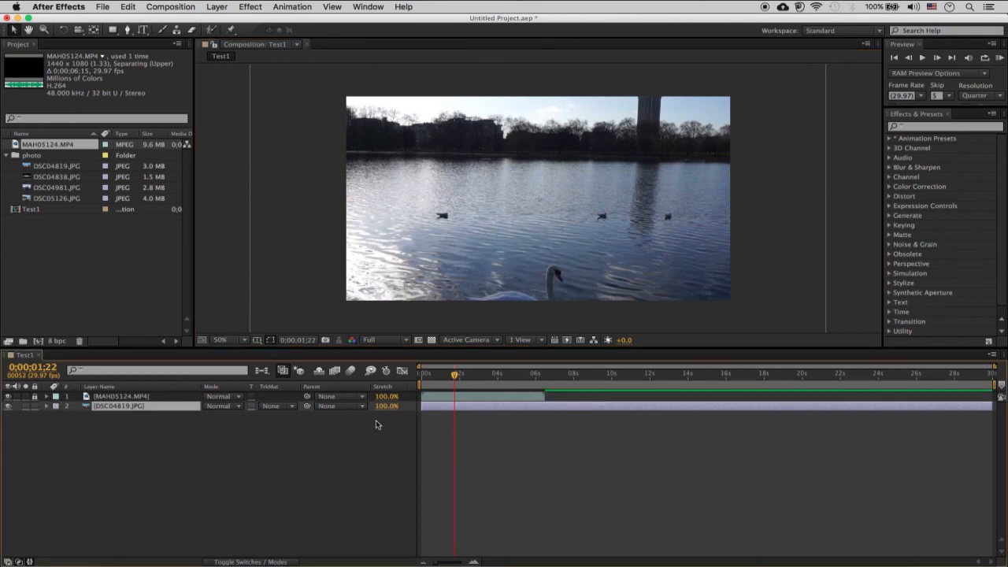
left_click(464, 399)
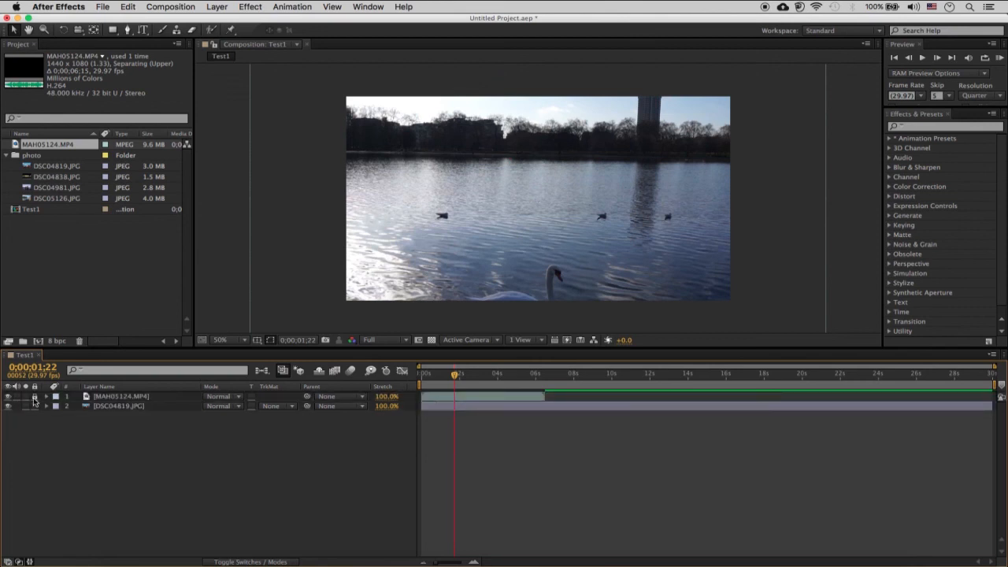
left_click(56, 398)
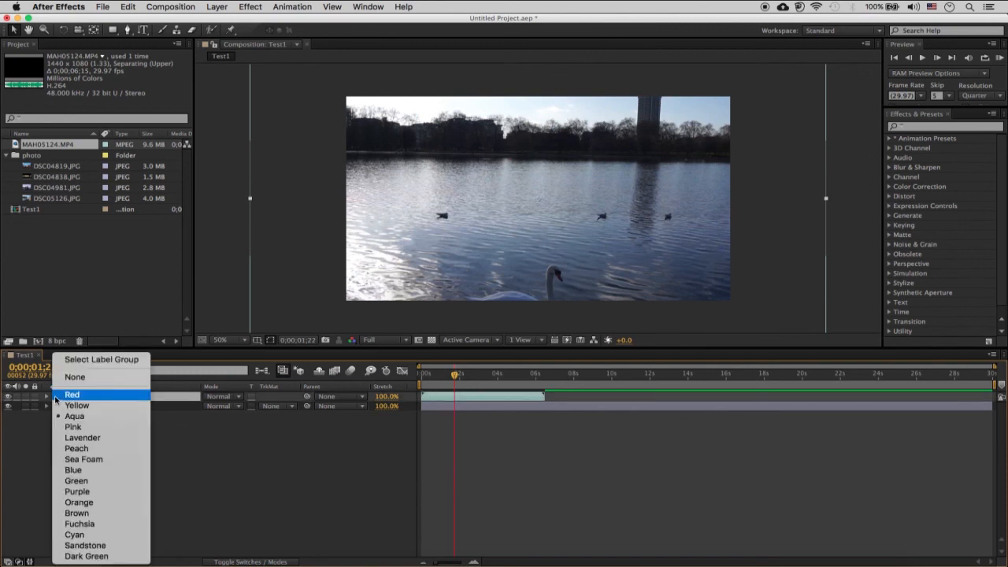
left_click(55, 396)
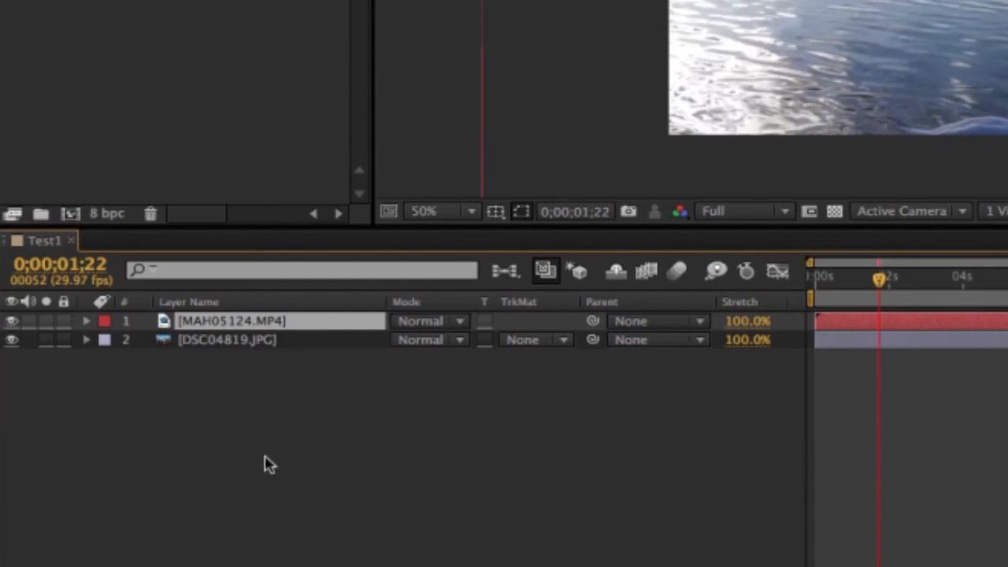
- Rename the MAH05124.MP4 layer to 123
key("Return")
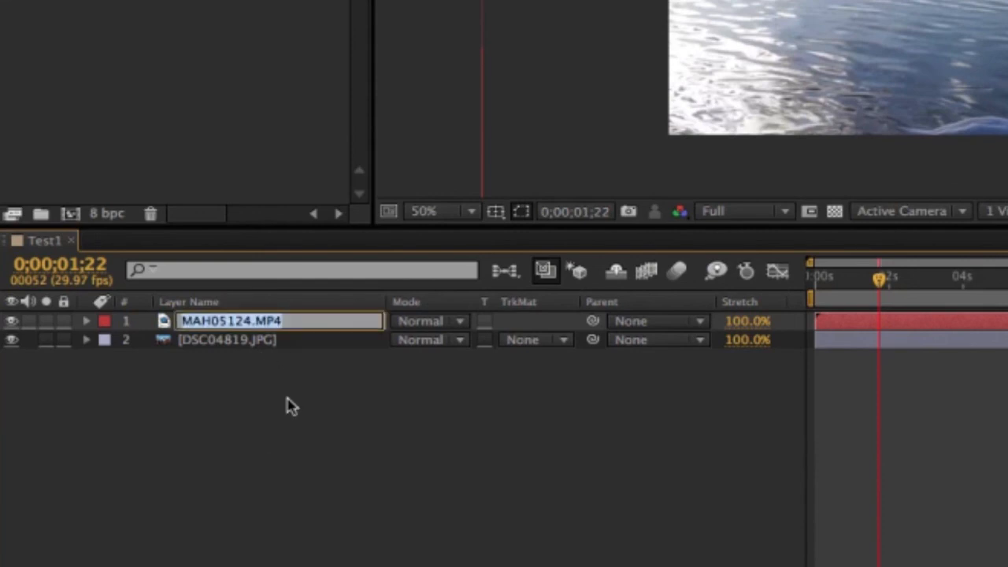
type("123")
key("Return")
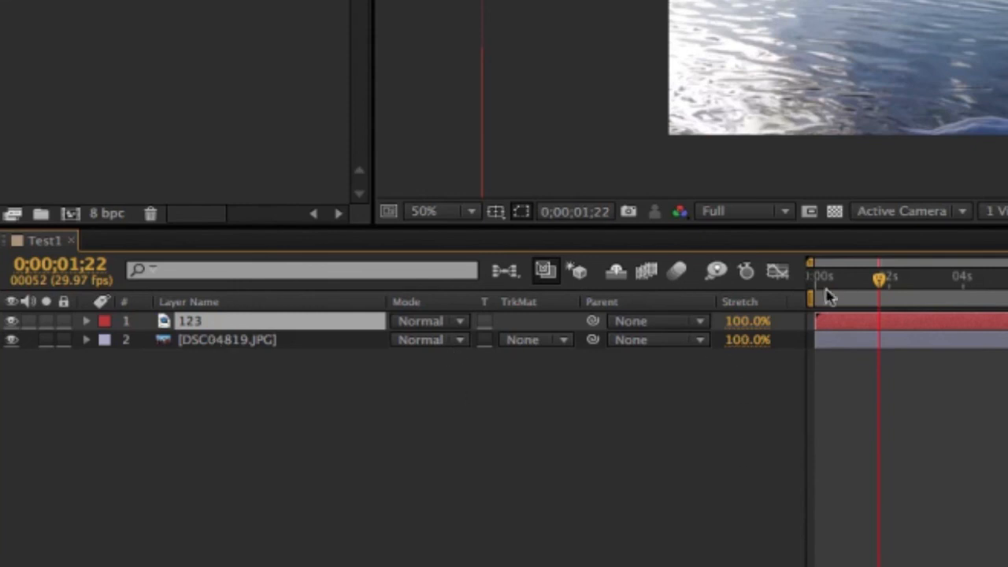
- Select the two layers in turn, move DSC04819.JPG above the 123 layer, and leave 123 selected
left_click(970, 349)
left_click(985, 323)
left_click(999, 342)
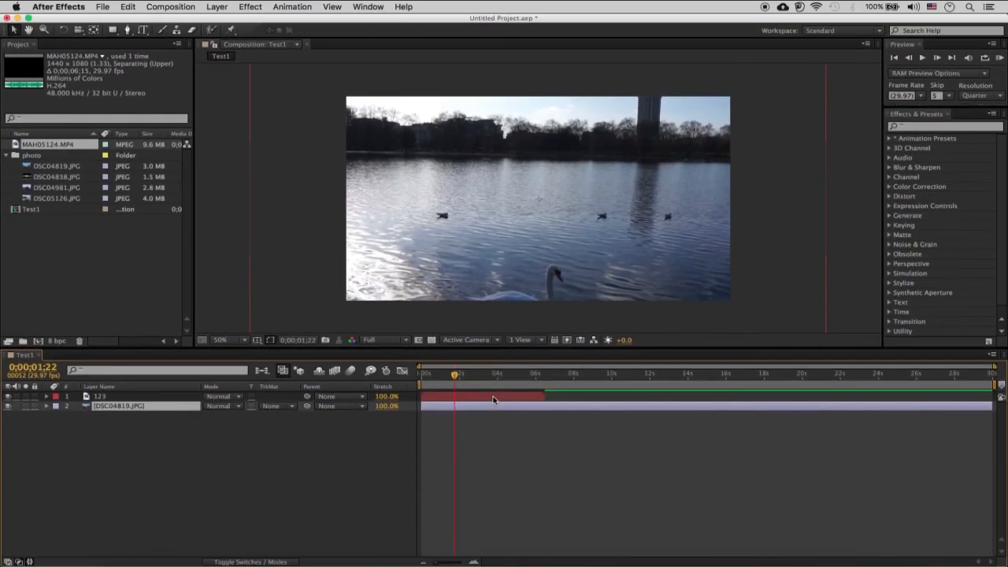
left_click(493, 400)
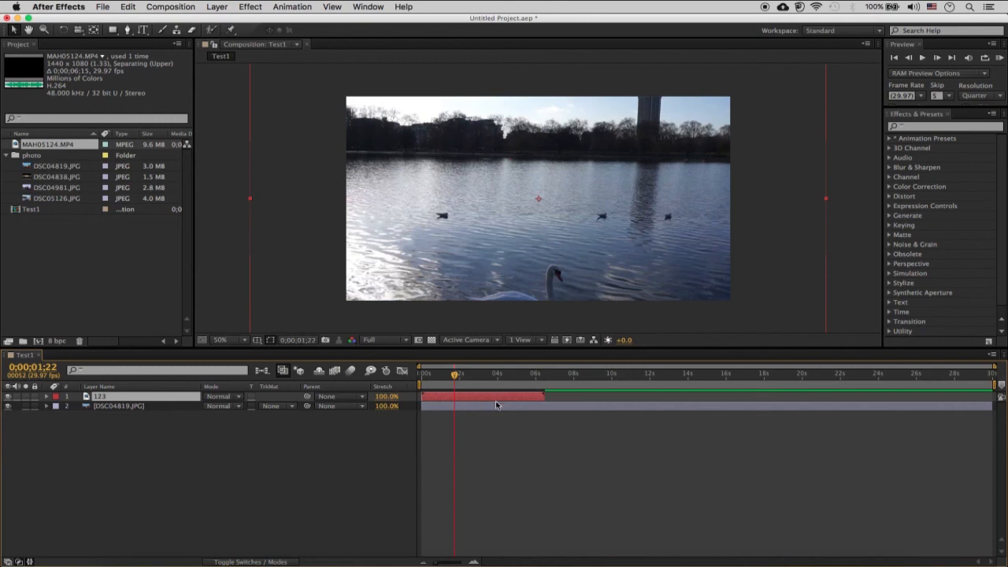
left_click(496, 408)
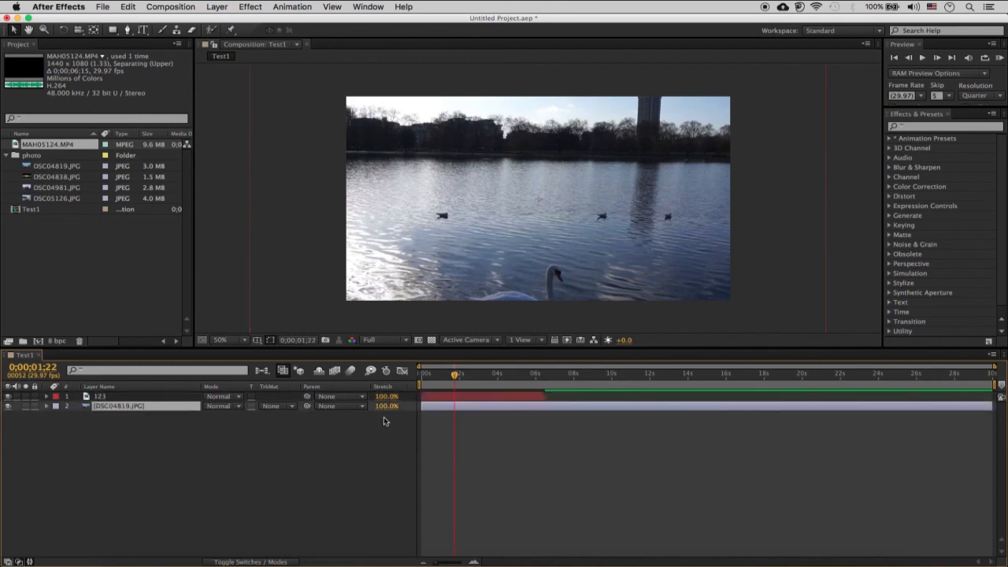
mouse_move(187, 406)
left_mouse_down()
mouse_move(179, 380)
mouse_move(184, 396)
left_mouse_up()
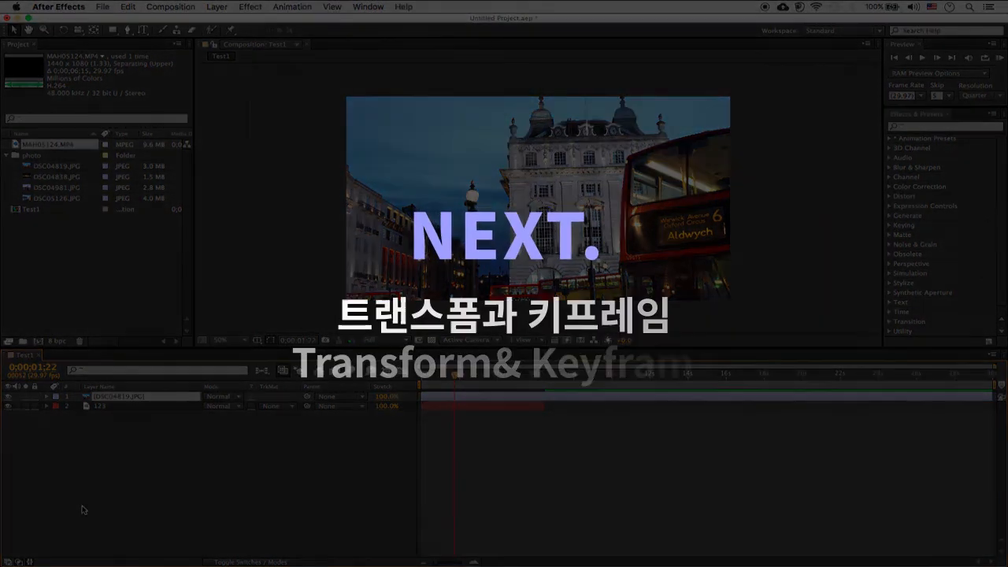
left_click(130, 409)
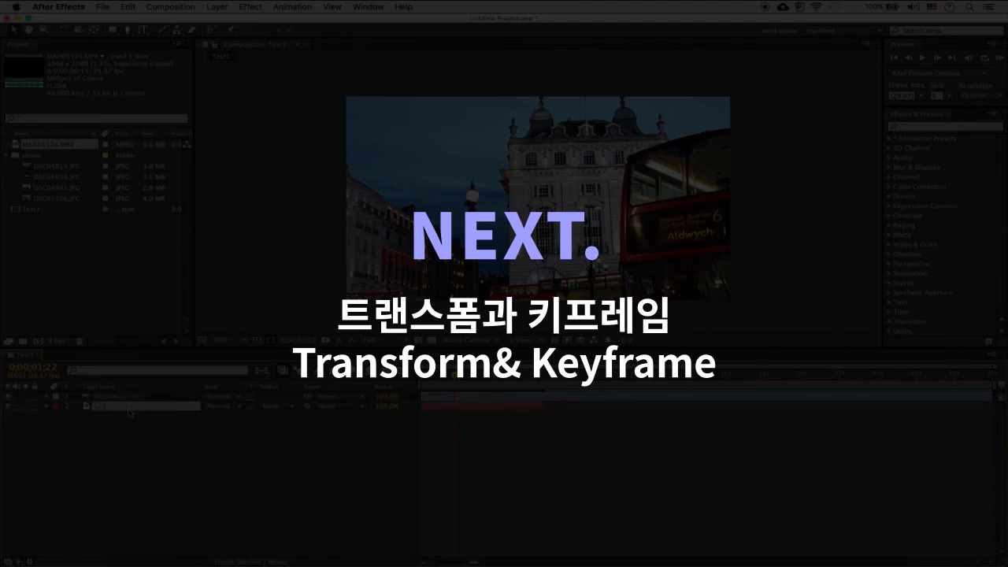